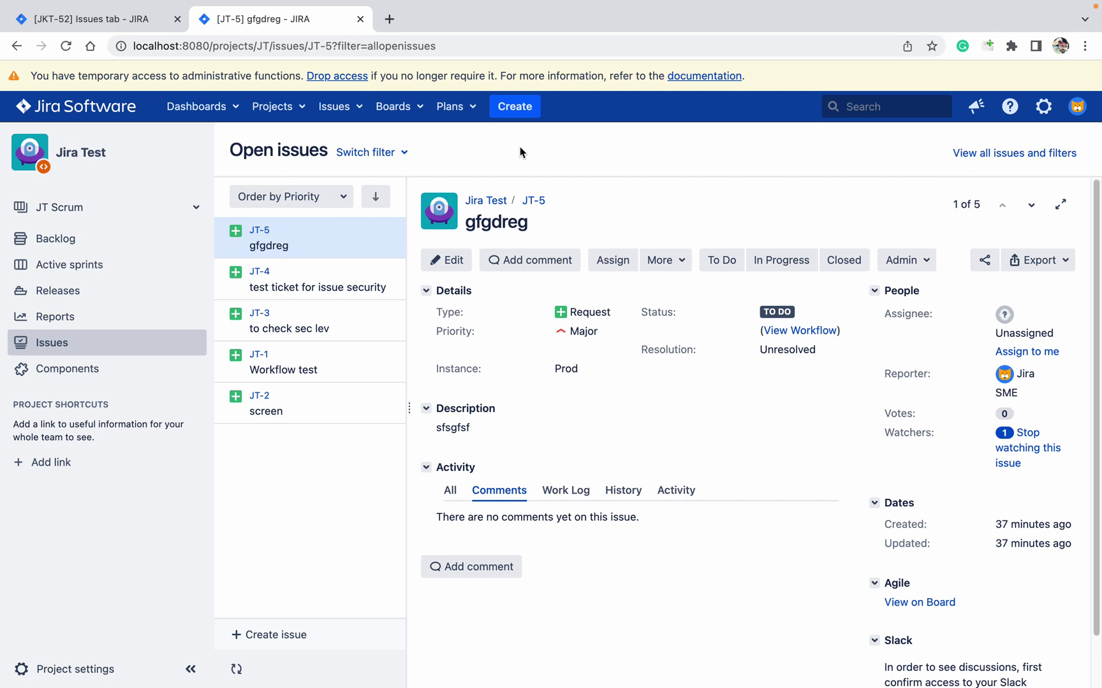
Open the Create Issue form, then cancel it without creating anything.
{"action": "left_click", "coordinate": [528, 112]}
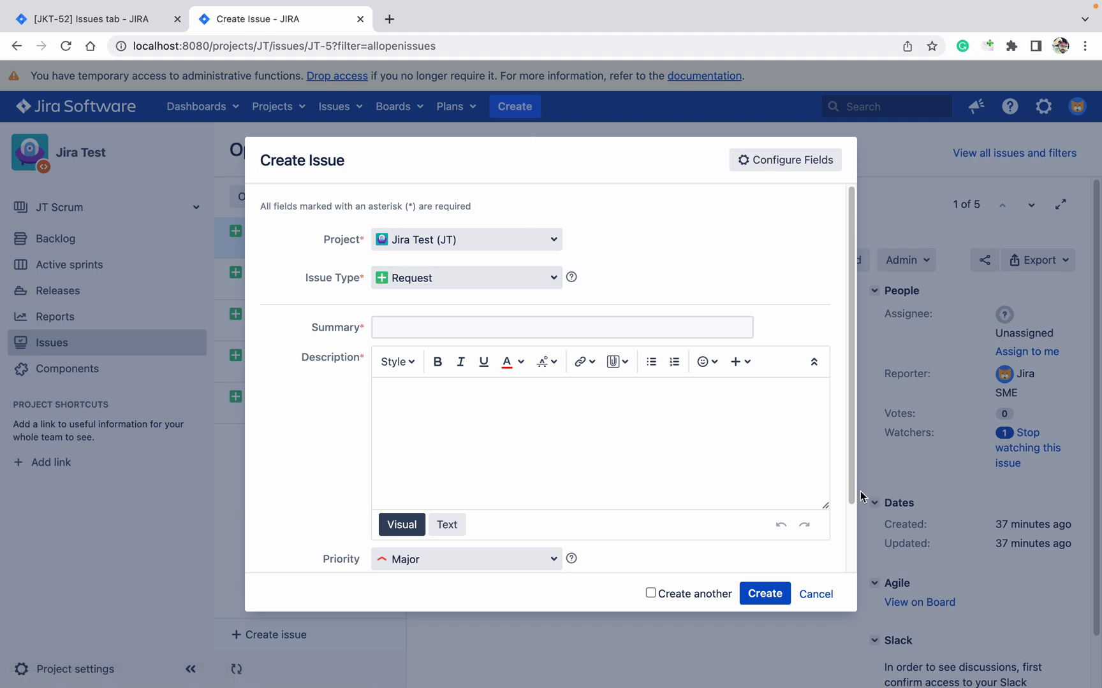
{"action": "left_click", "coordinate": [815, 594]}
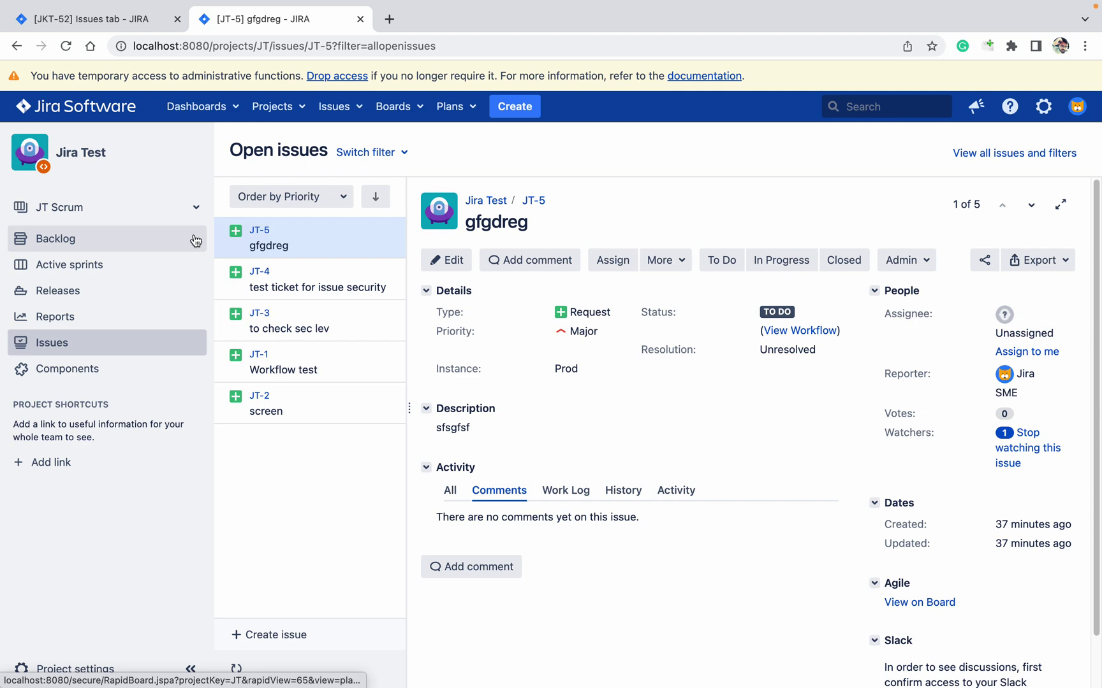
Create Request issue JT-7 'Get access of JT project' with description 'for new user'.
{"action": "left_click", "coordinate": [513, 107]}
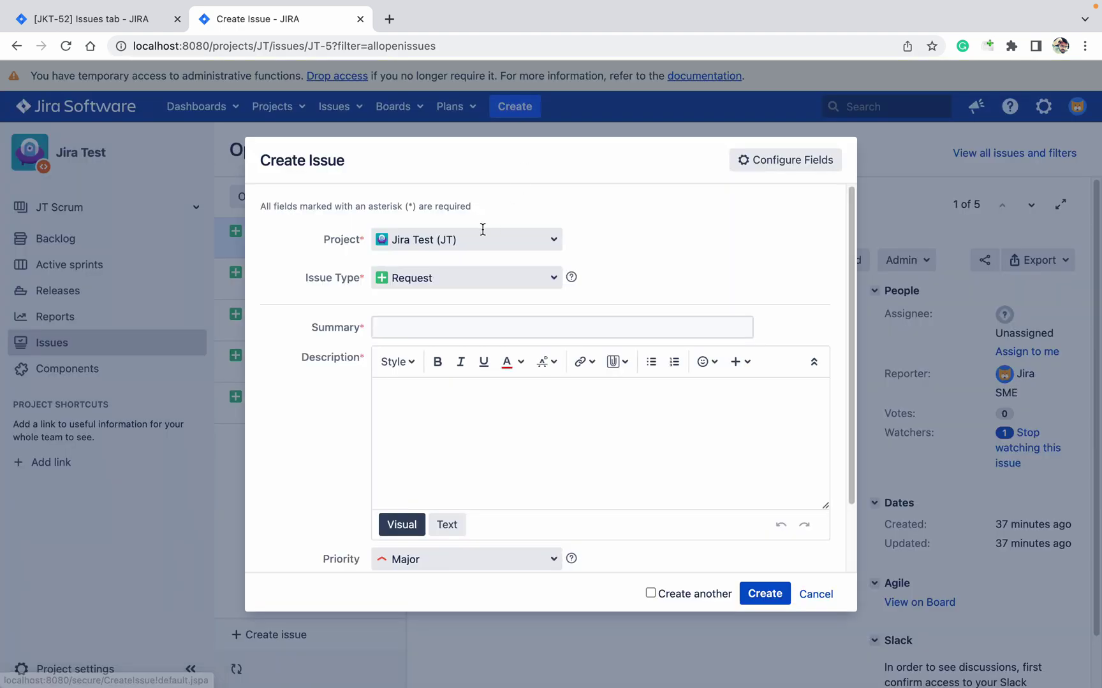
{"action": "left_click", "coordinate": [469, 328]}
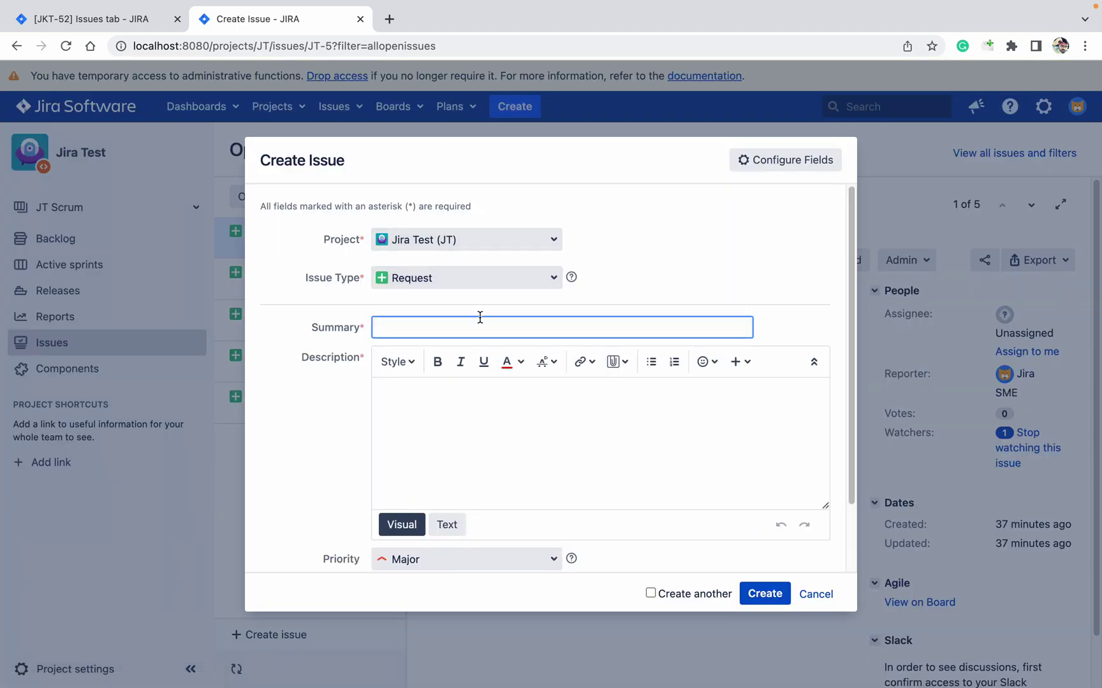
{"action": "type", "text": "Get access of JT project"}
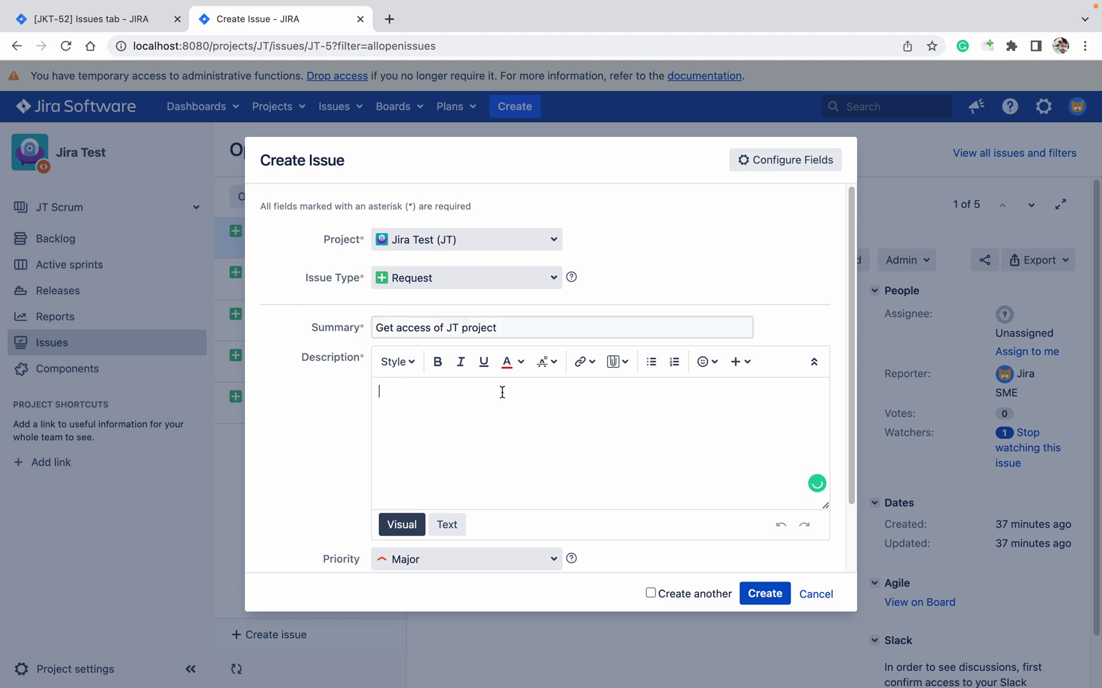
{"action": "type", "text": "for new user"}
{"action": "scroll", "coordinate": [500, 395], "scroll_direction": "down", "scroll_amount": 3}
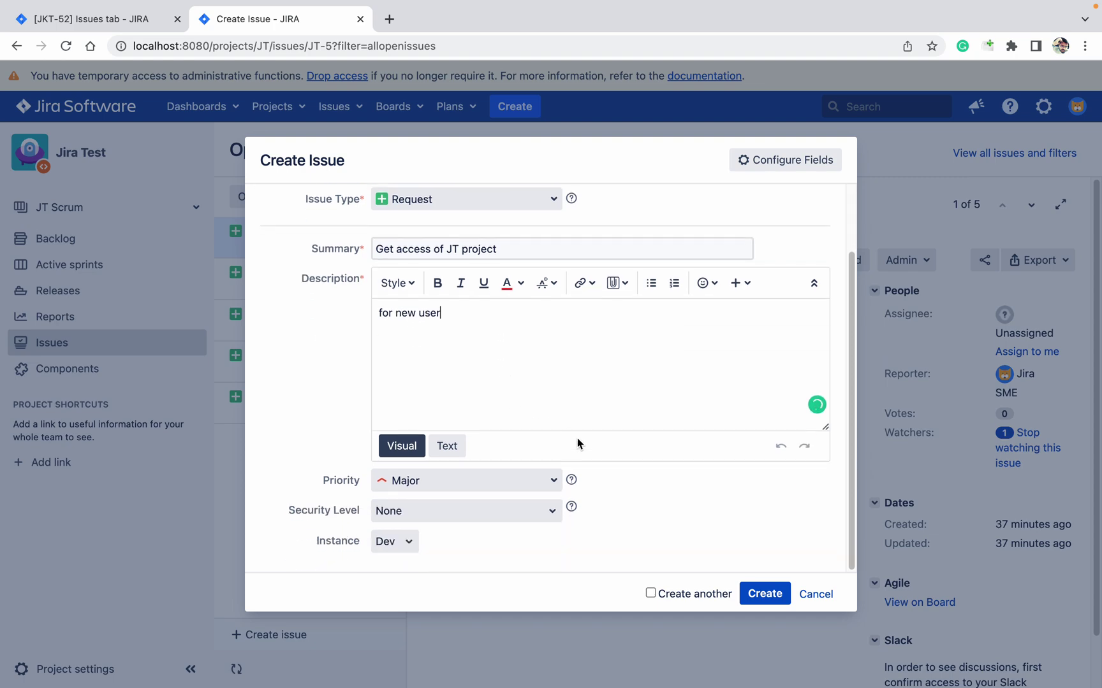
{"action": "left_click", "coordinate": [764, 593]}
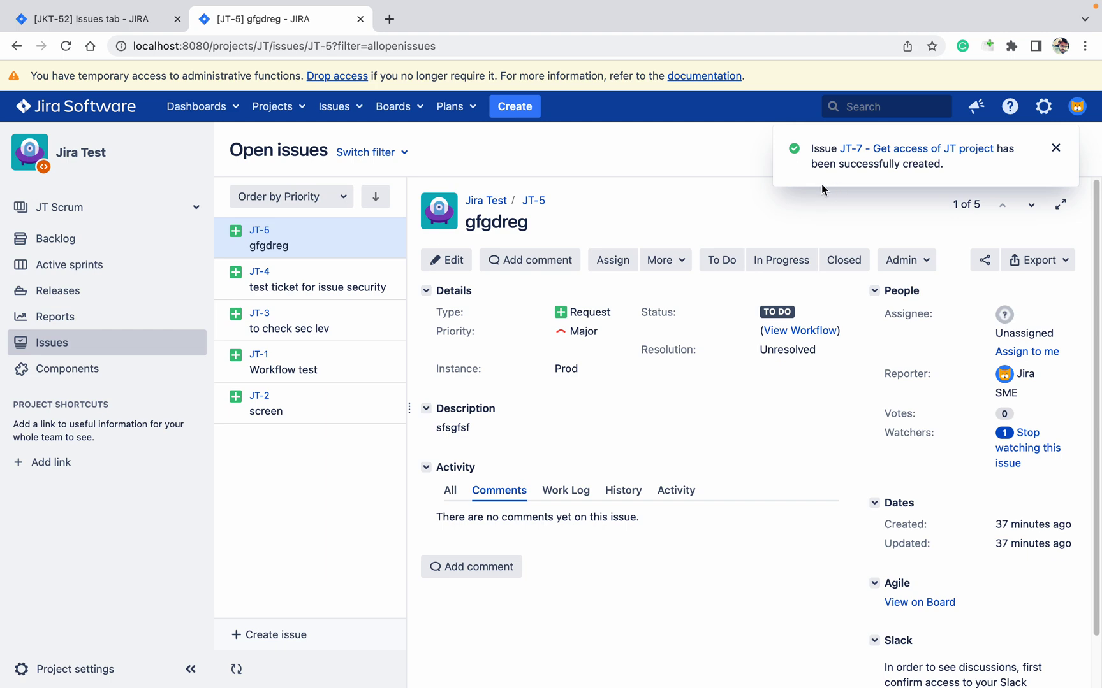
Create Request issue JT-8 'Get access in the jira' with description 'For new user'.
{"action": "left_click", "coordinate": [532, 112]}
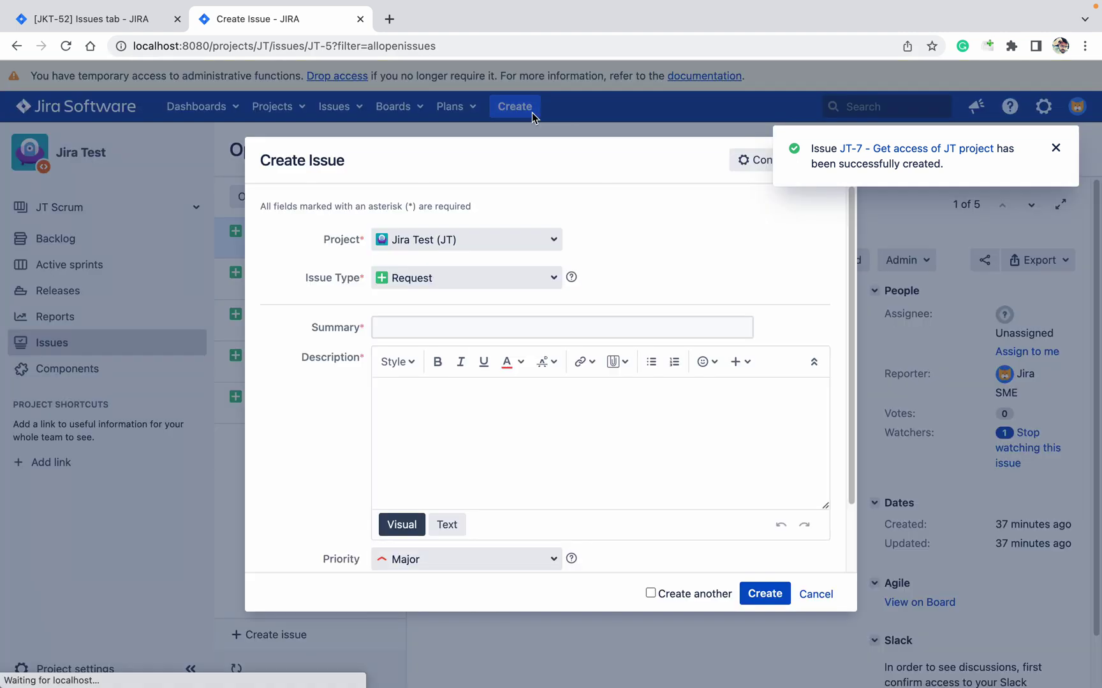
{"action": "left_click", "coordinate": [454, 328]}
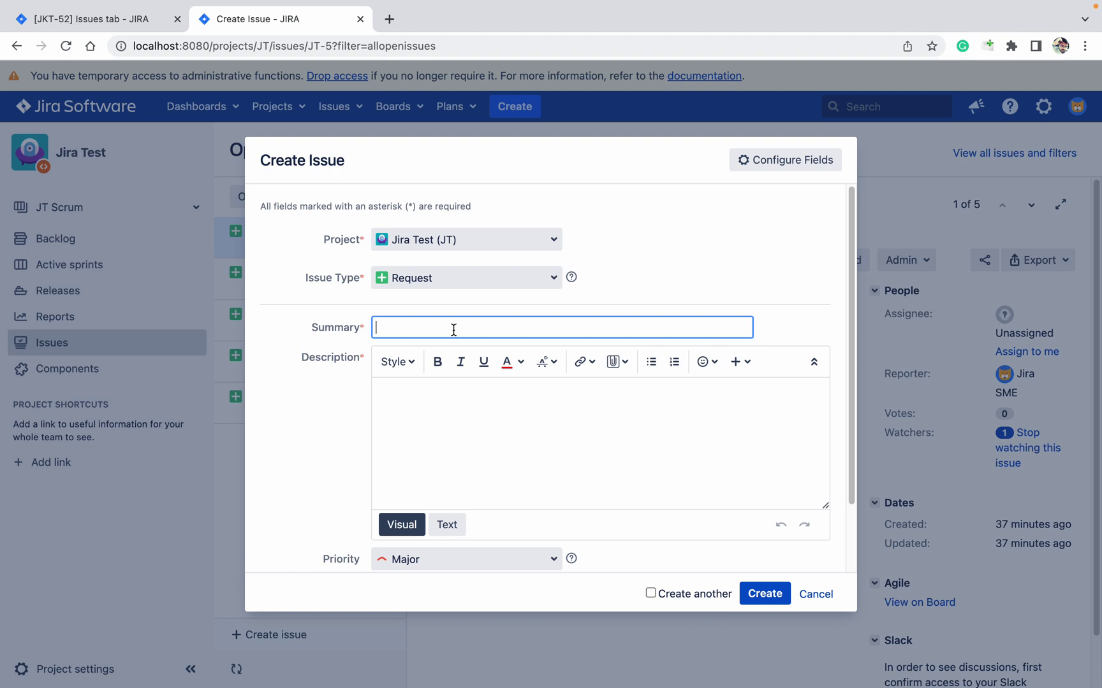
{"action": "type", "text": "Get access in the jira"}
{"action": "key", "text": "Tab"}
{"action": "key", "text": "Tab"}
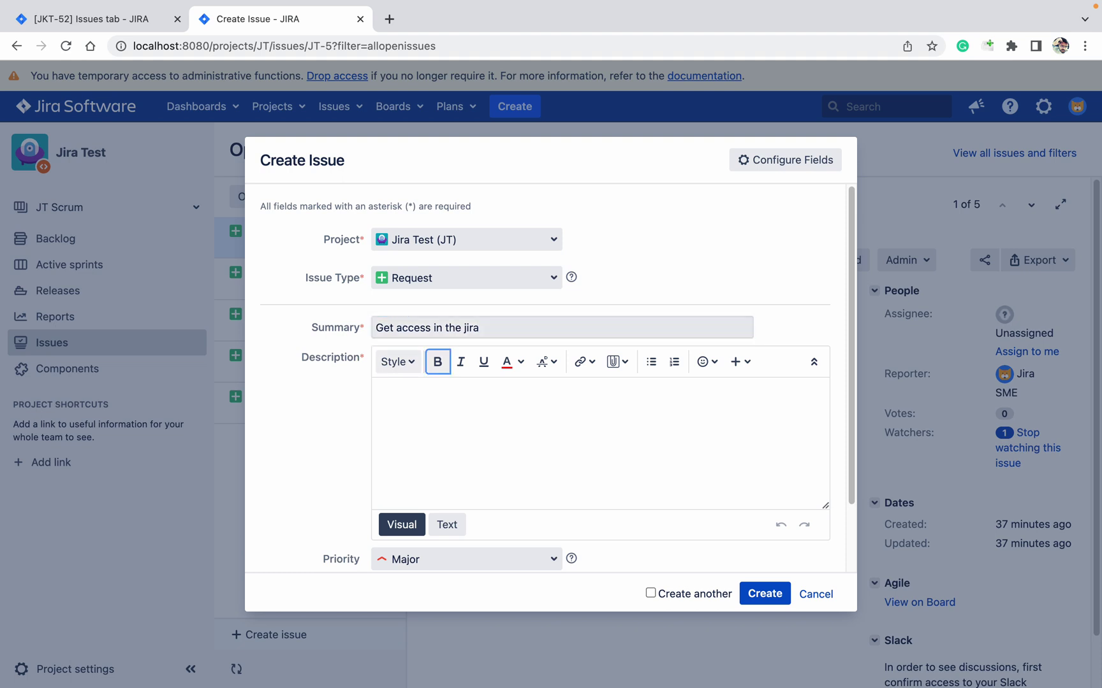
{"action": "left_click", "coordinate": [479, 421]}
{"action": "type", "text": "For new user"}
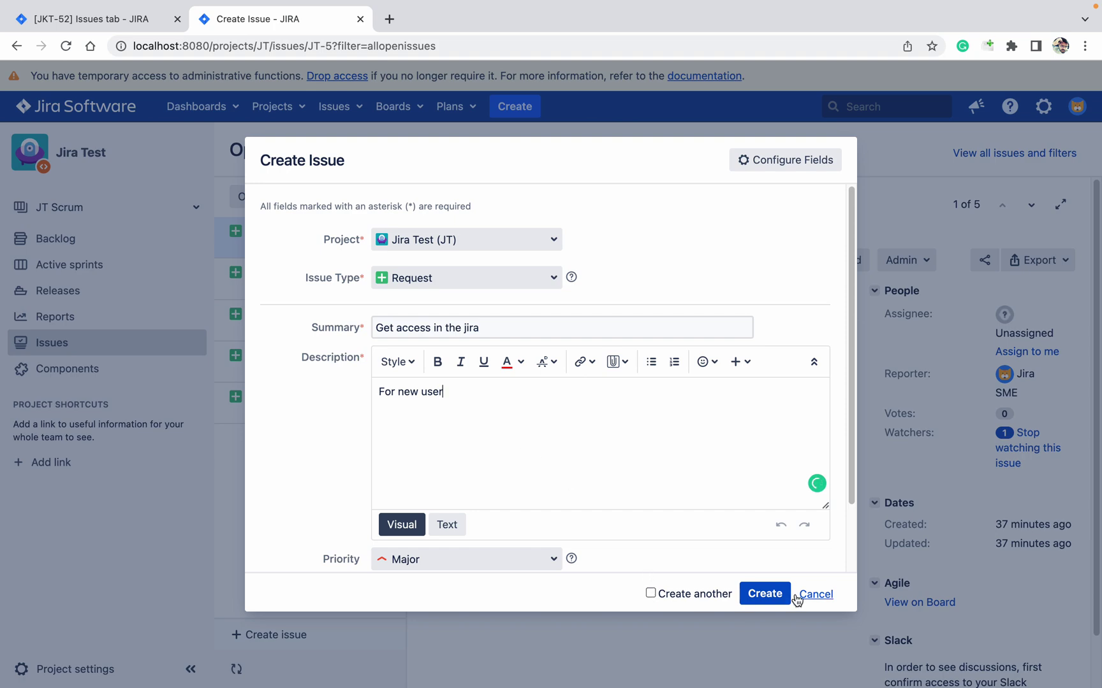
{"action": "left_click", "coordinate": [779, 594]}
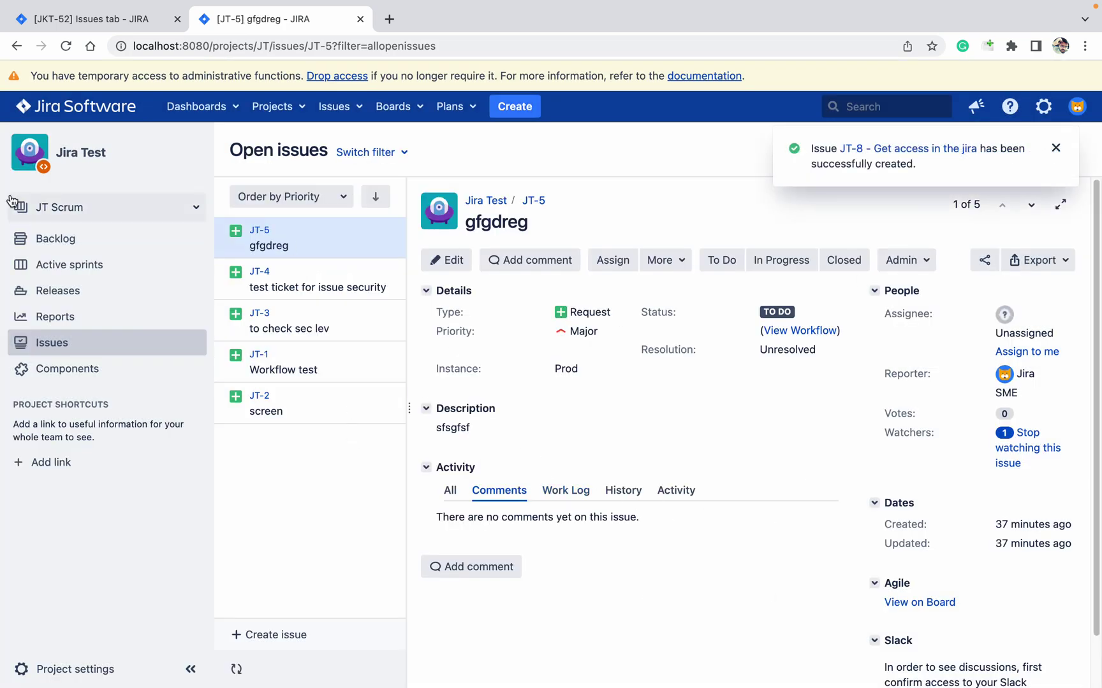
Refresh the issue list, view JT-8, then show JT-7's details.
{"action": "left_click", "coordinate": [66, 45]}
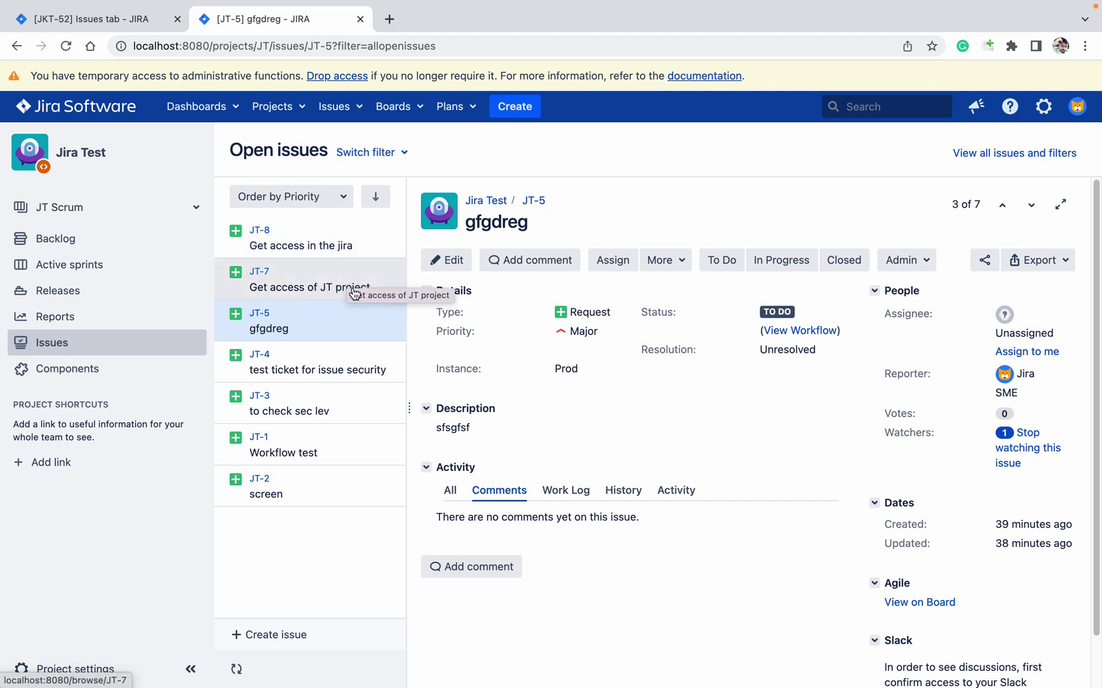
{"action": "left_click", "coordinate": [281, 248]}
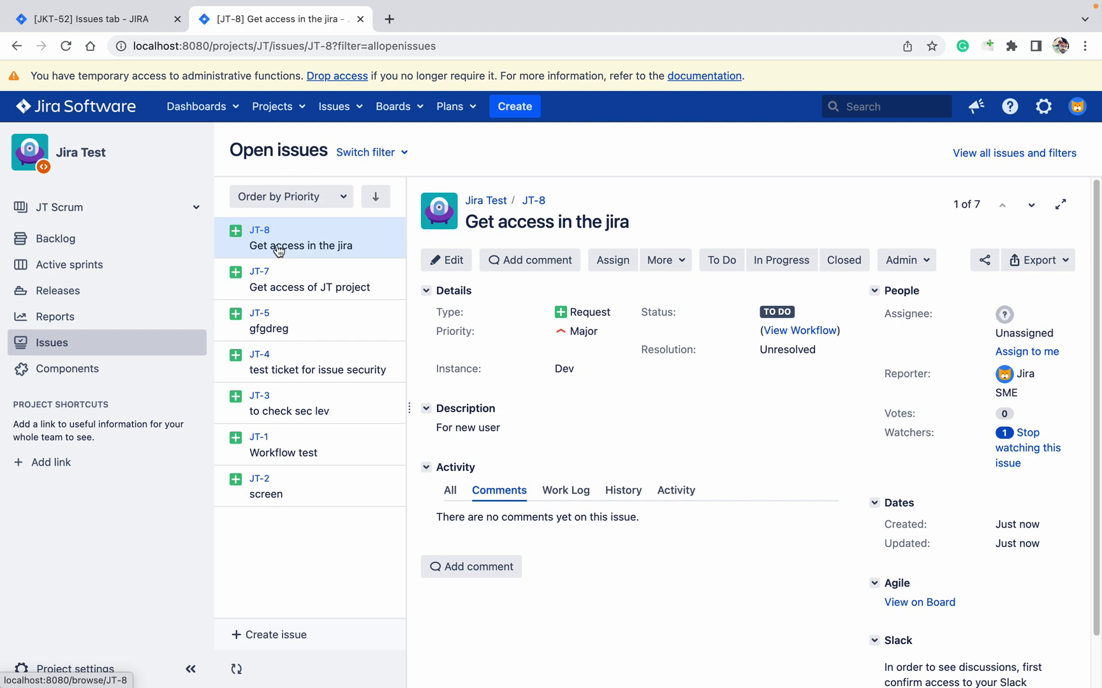
{"action": "left_click", "coordinate": [327, 292]}
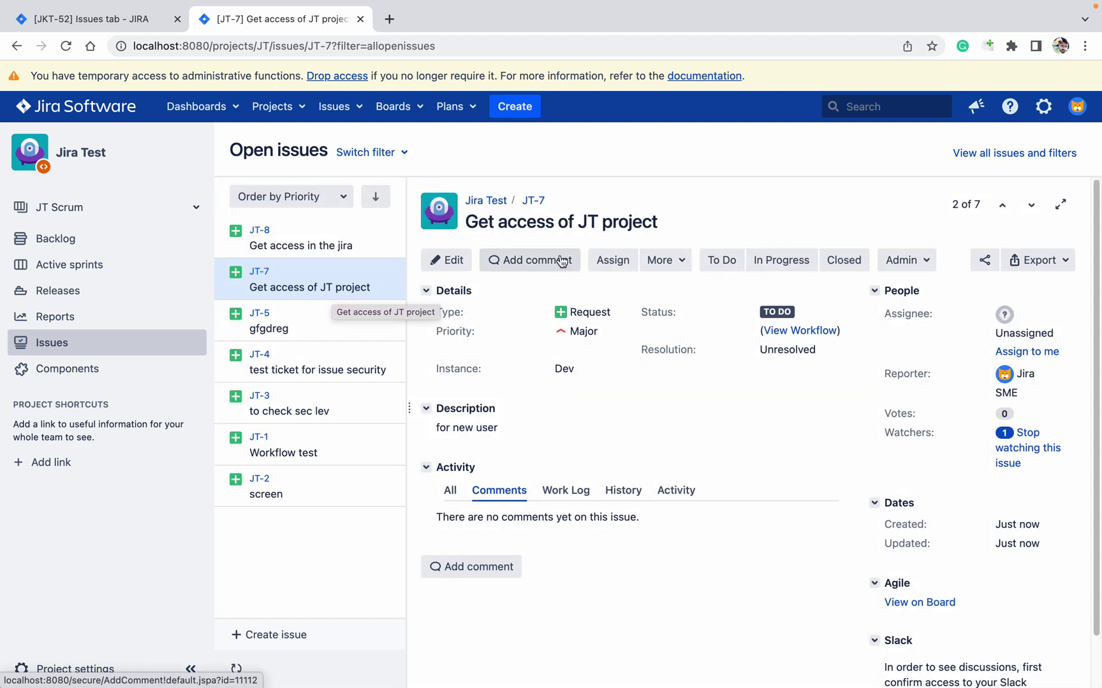
Start an 'is blocked by' link from JT-7, then cancel it without saving.
{"action": "left_click", "coordinate": [656, 261]}
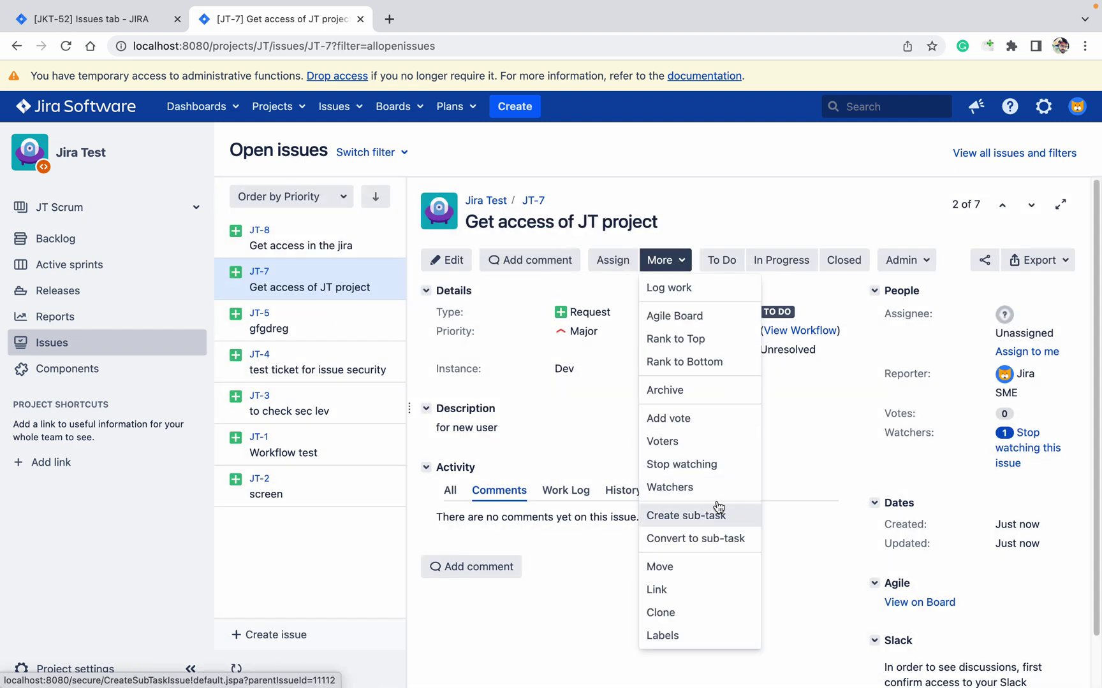
{"action": "left_click", "coordinate": [706, 588]}
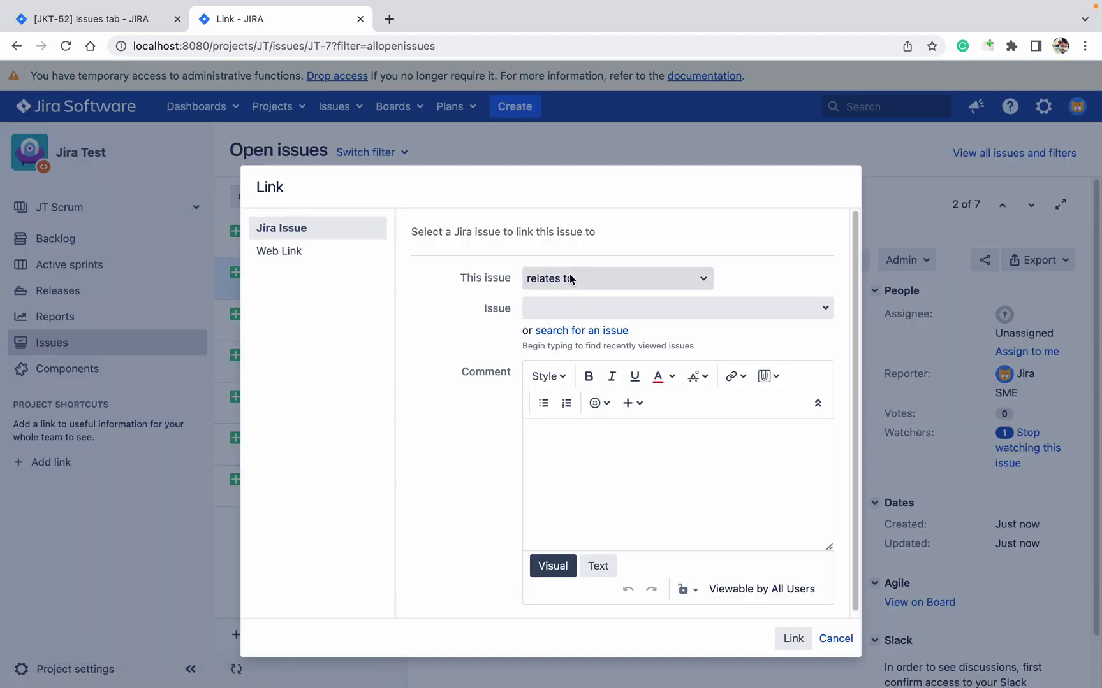
{"action": "left_click", "coordinate": [569, 276]}
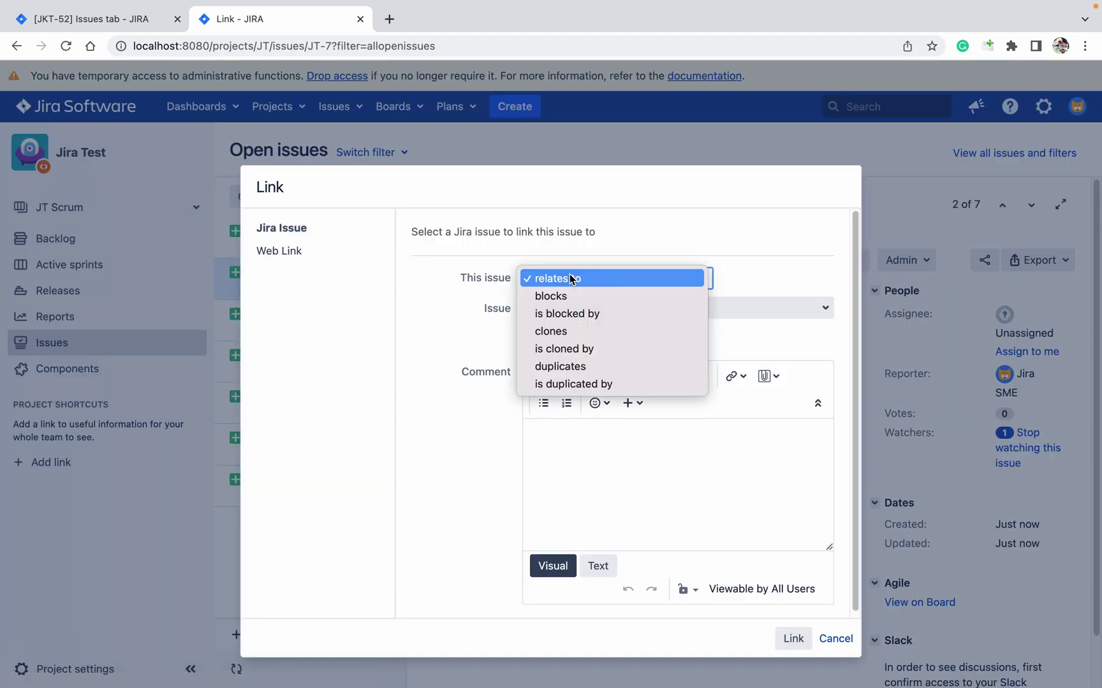
{"action": "left_click", "coordinate": [584, 313]}
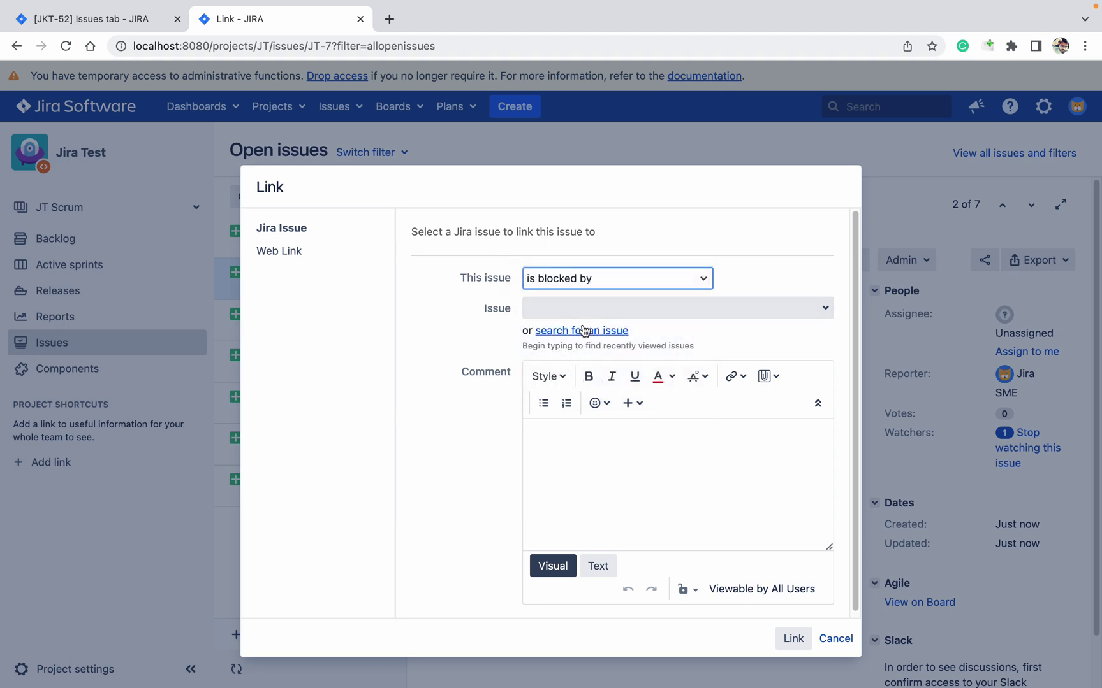
{"action": "left_click", "coordinate": [583, 330]}
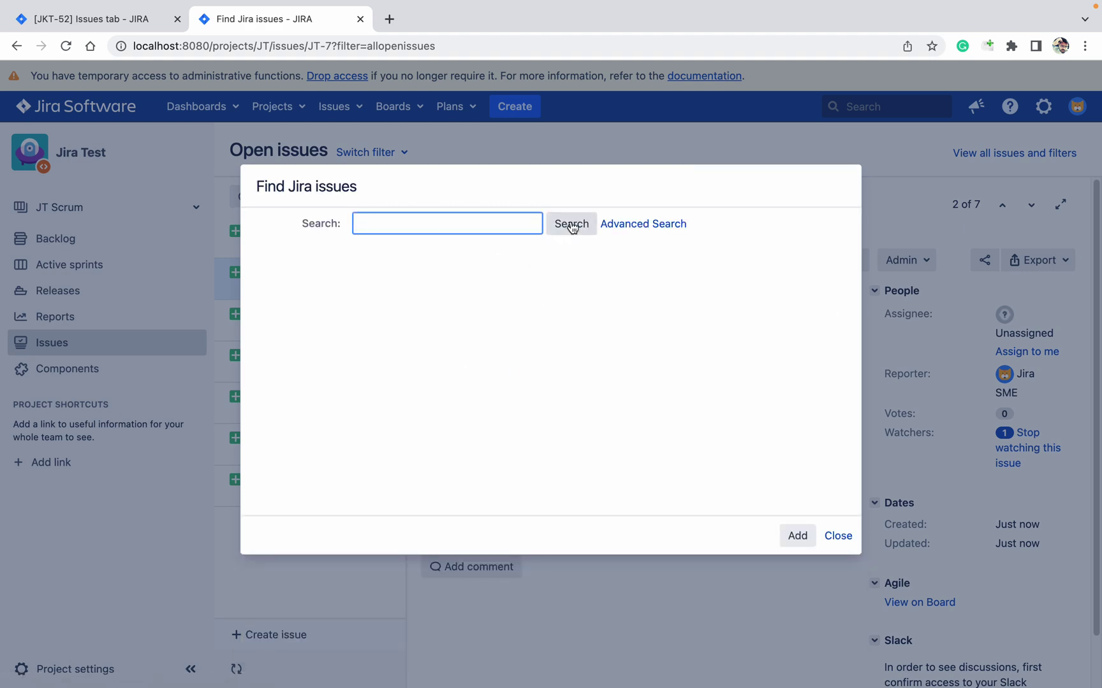
{"action": "left_click", "coordinate": [840, 536]}
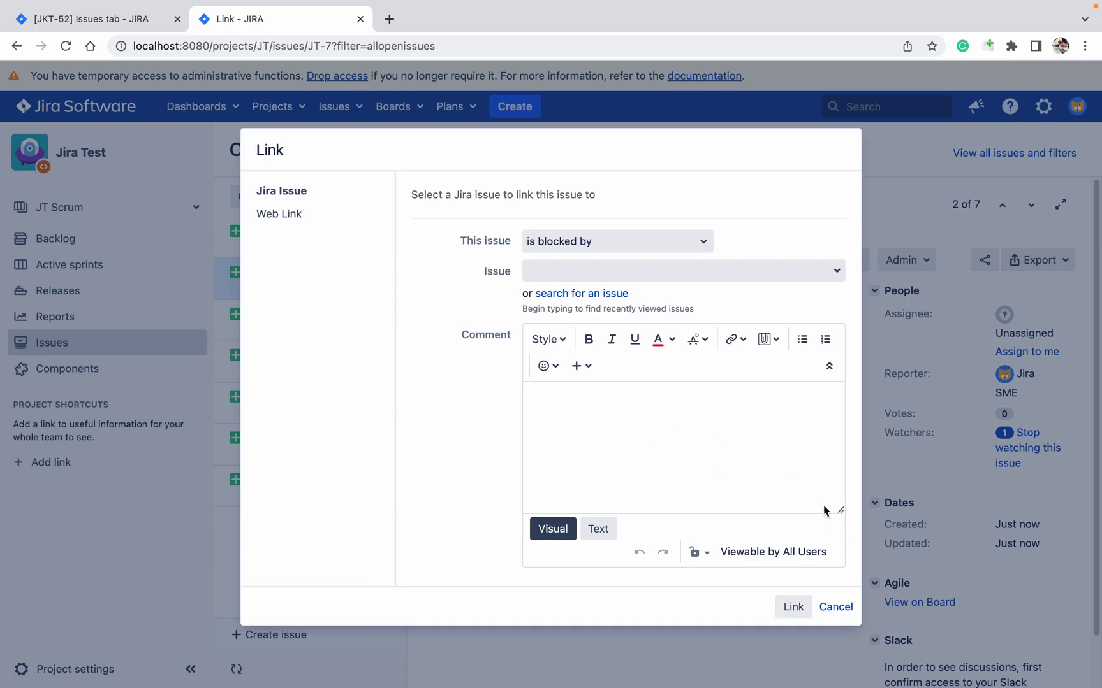
{"action": "left_click", "coordinate": [835, 606]}
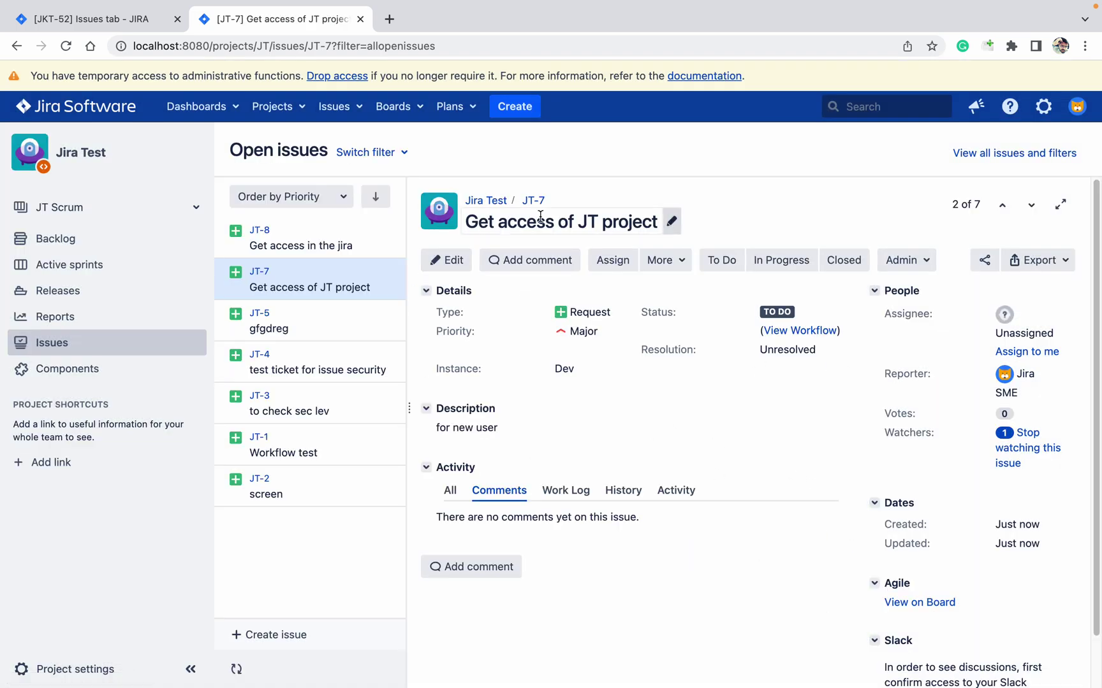
Link JT-7 as 'is blocked by' JT-8.
{"action": "left_click", "coordinate": [679, 262]}
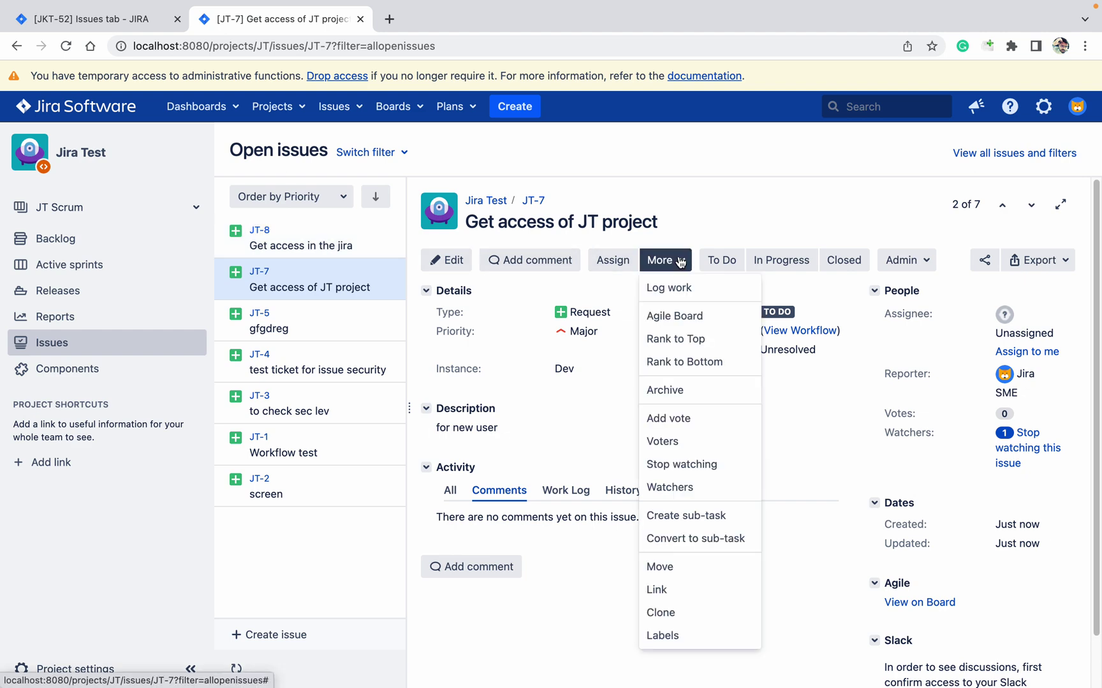
{"action": "left_click", "coordinate": [702, 599]}
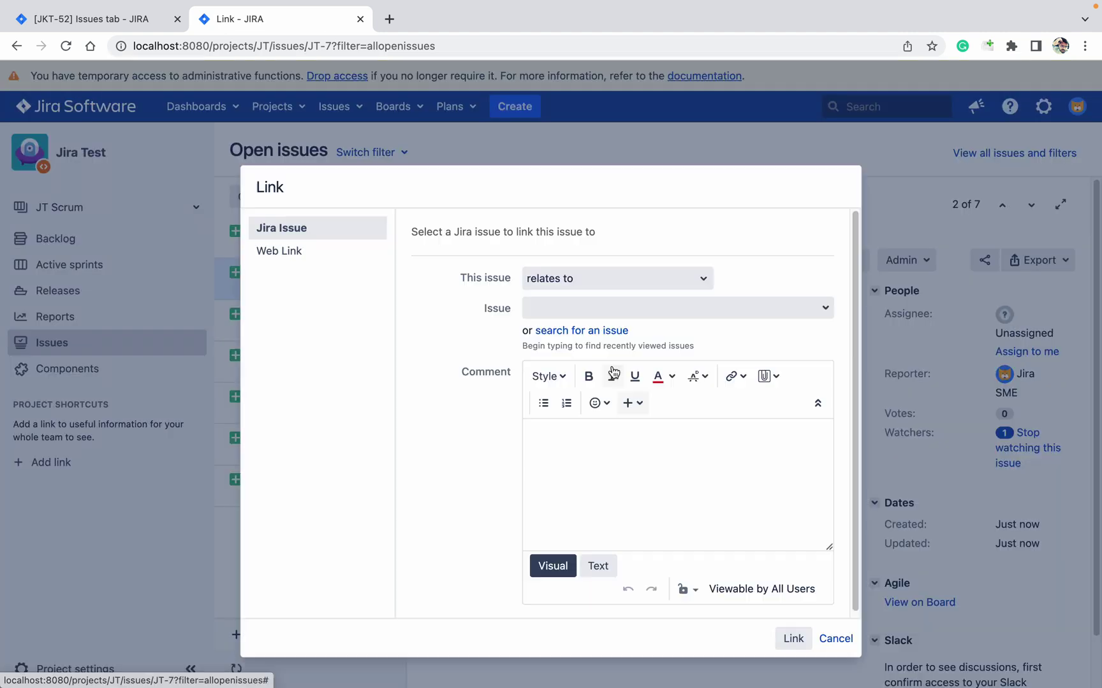
{"action": "left_click", "coordinate": [630, 281]}
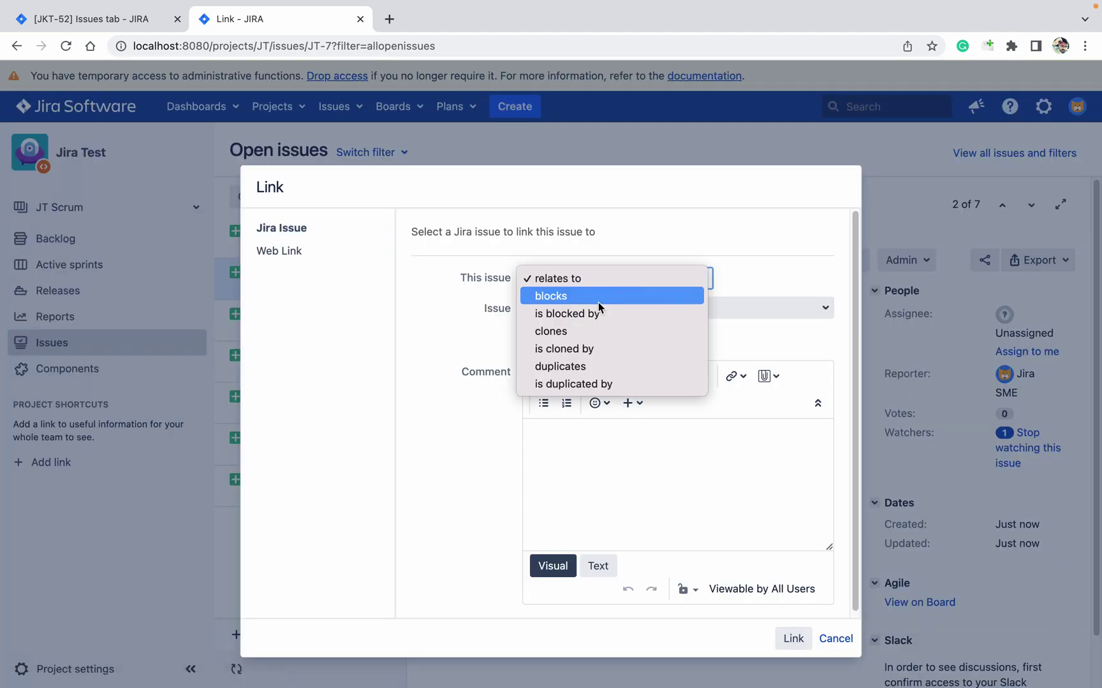
{"action": "left_click", "coordinate": [600, 312]}
{"action": "left_click", "coordinate": [635, 310]}
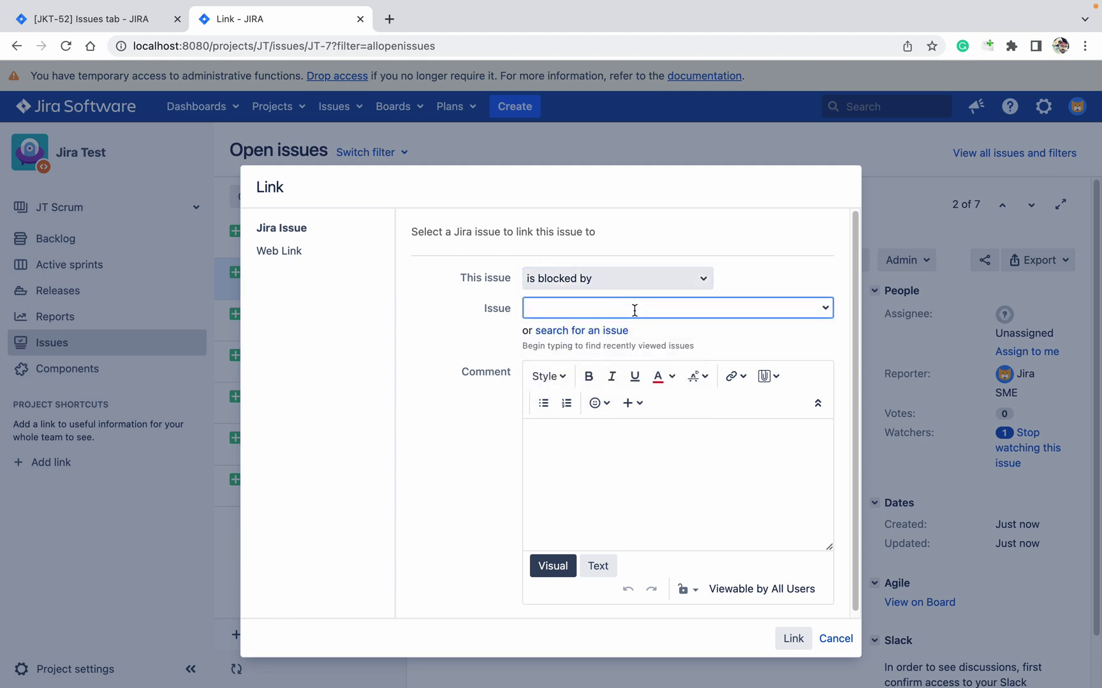
{"action": "type", "text": "jt-"}
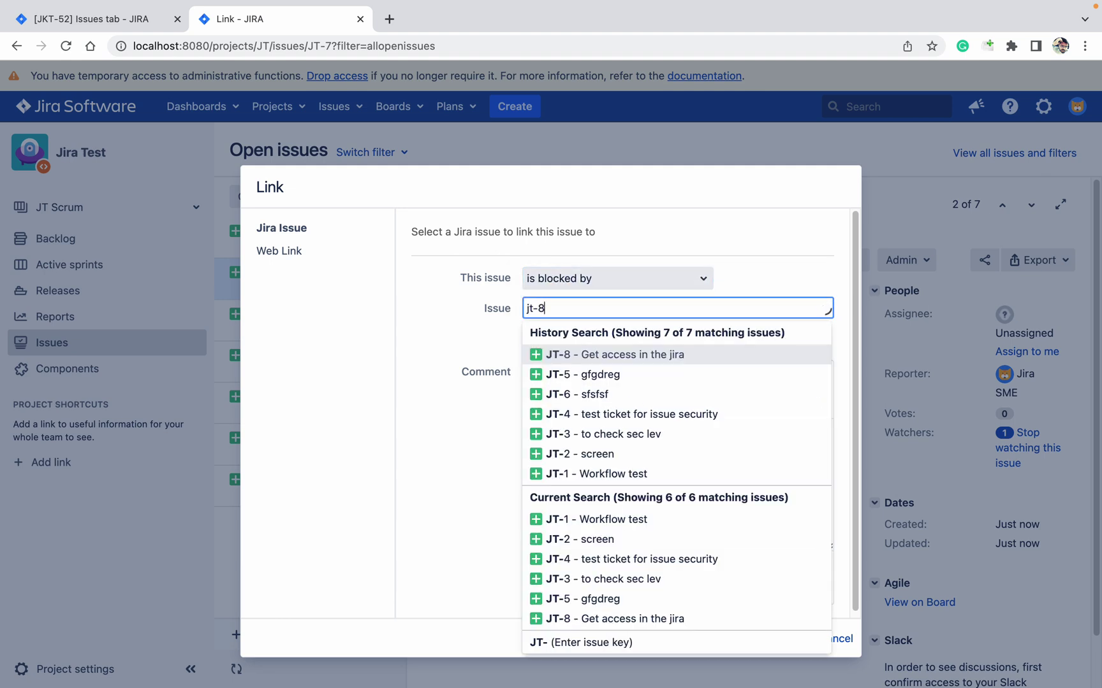
{"action": "type", "text": "8"}
{"action": "left_click", "coordinate": [645, 355]}
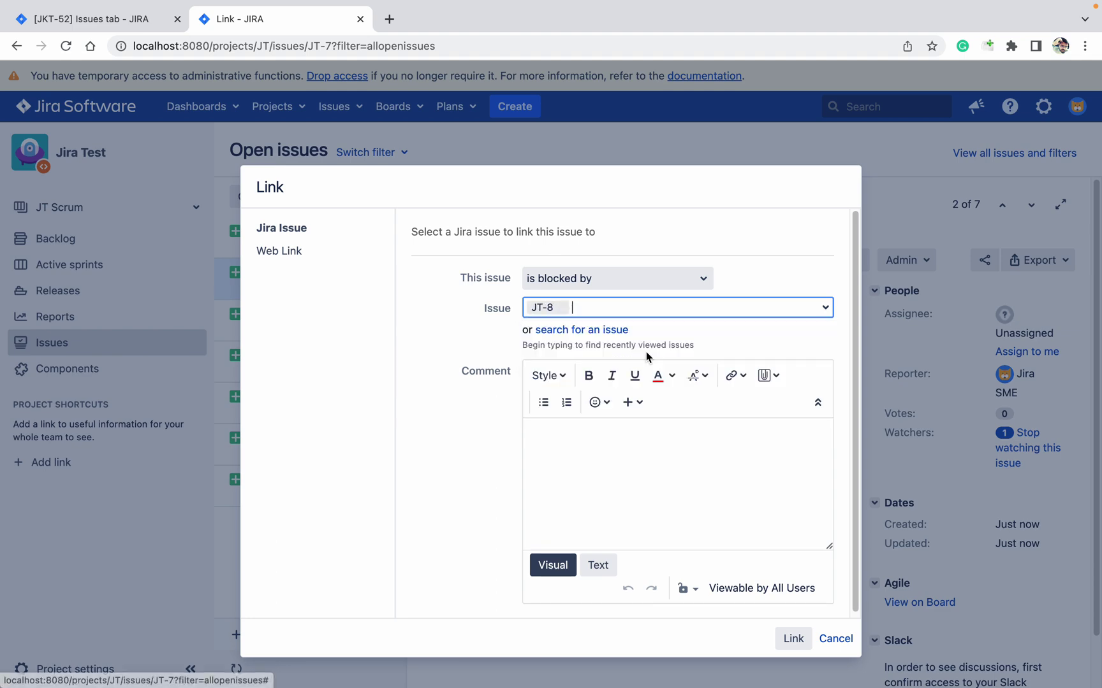
{"action": "left_click", "coordinate": [795, 638]}
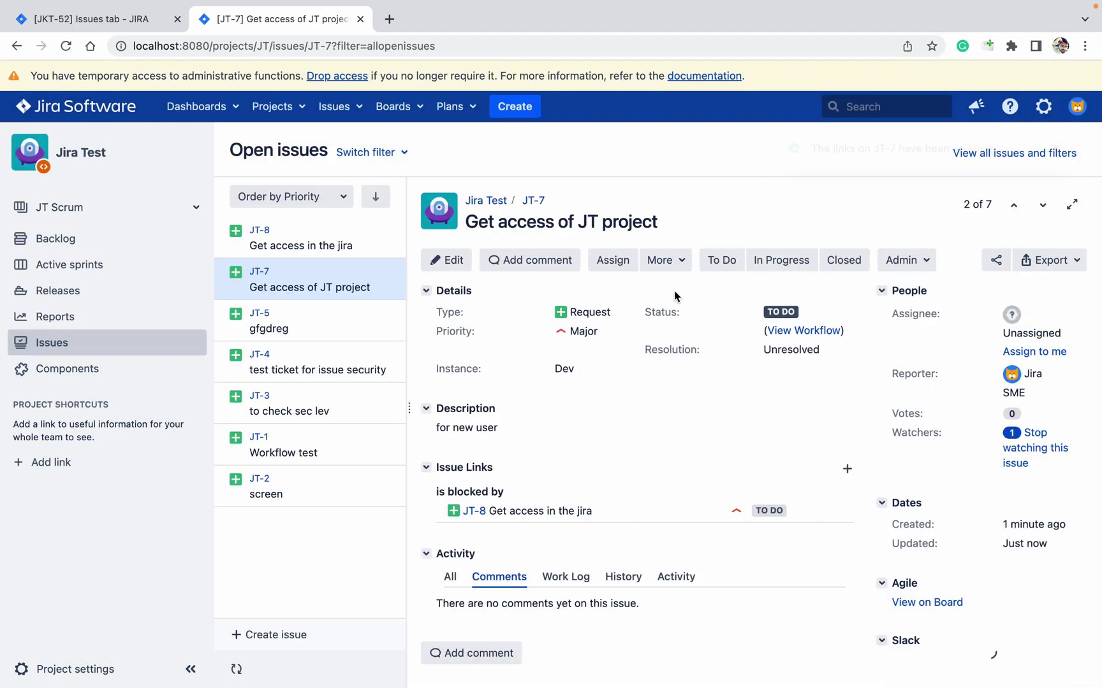
Open JT-8, reload, and follow its blocks link to JT-7's full issue page.
{"action": "left_click", "coordinate": [297, 246]}
{"action": "left_click", "coordinate": [66, 45]}
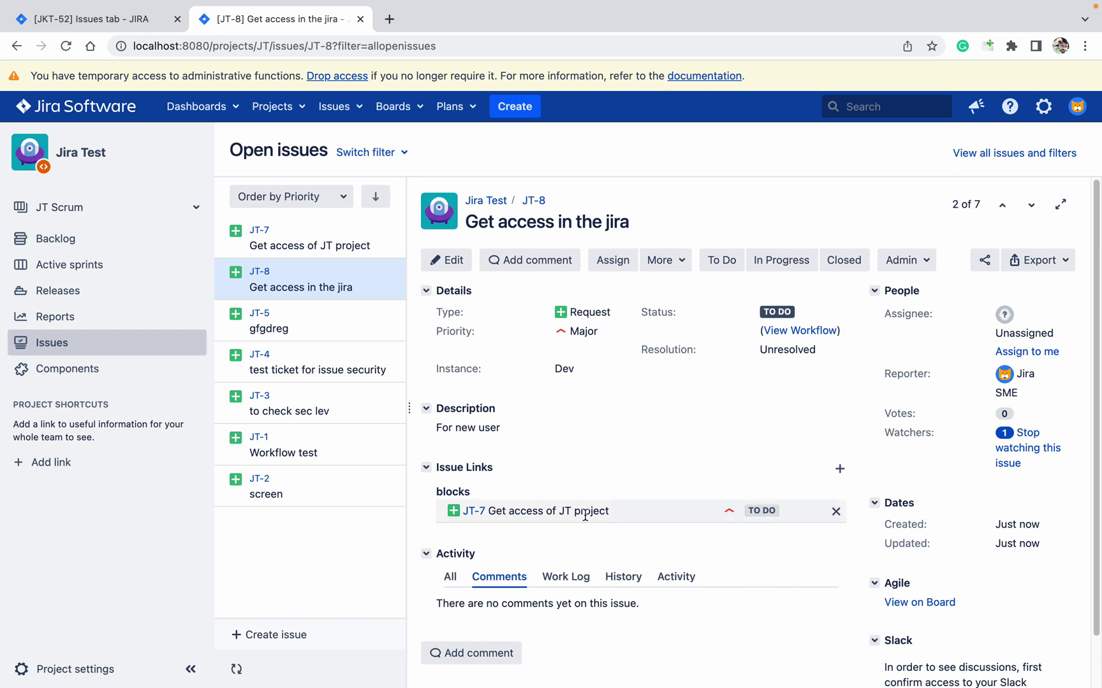
{"action": "left_click", "coordinate": [485, 510]}
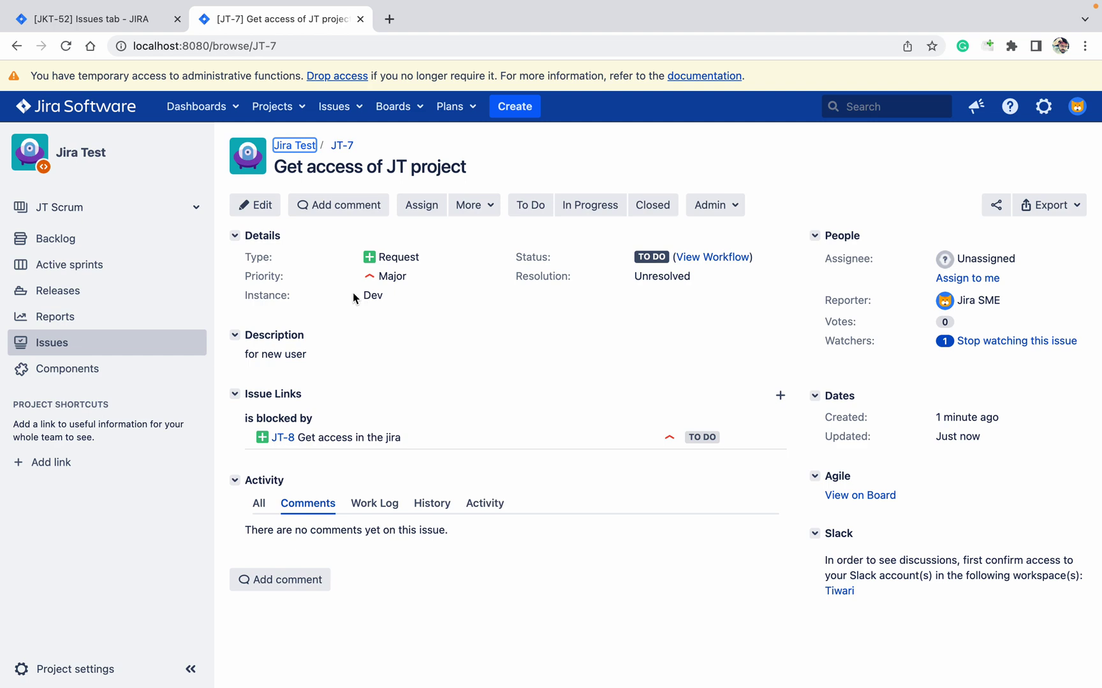
Twice start and cancel closing JT-7, keeping it To Do, then open JT-8 in a new tab.
{"action": "left_click", "coordinate": [642, 209]}
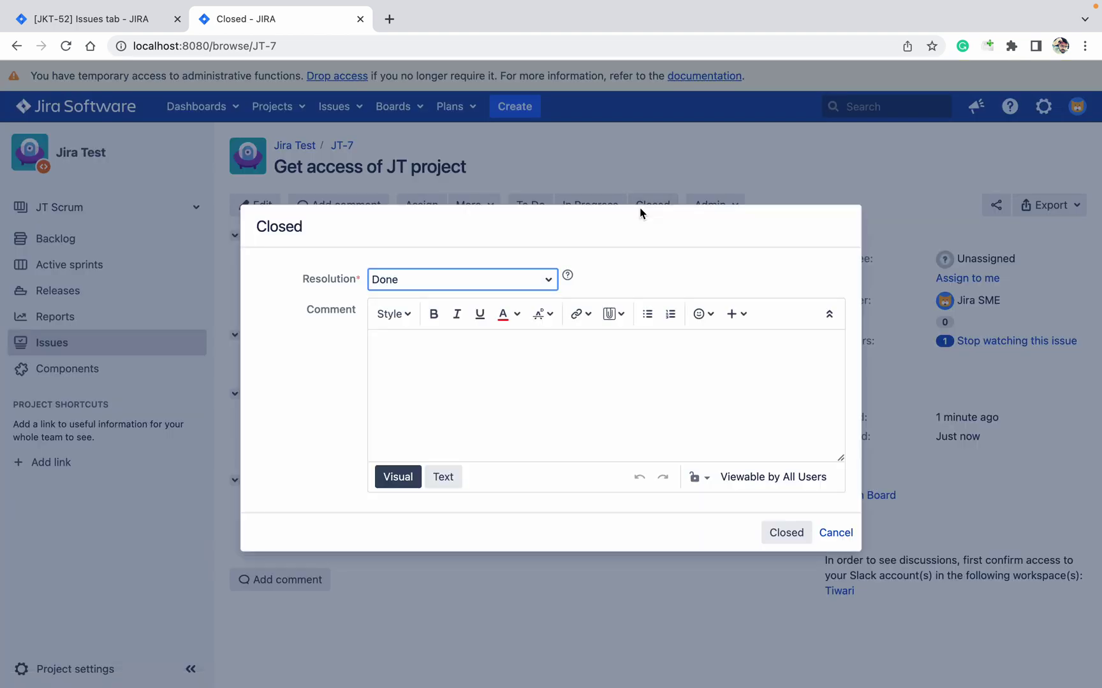
{"action": "left_click", "coordinate": [846, 533]}
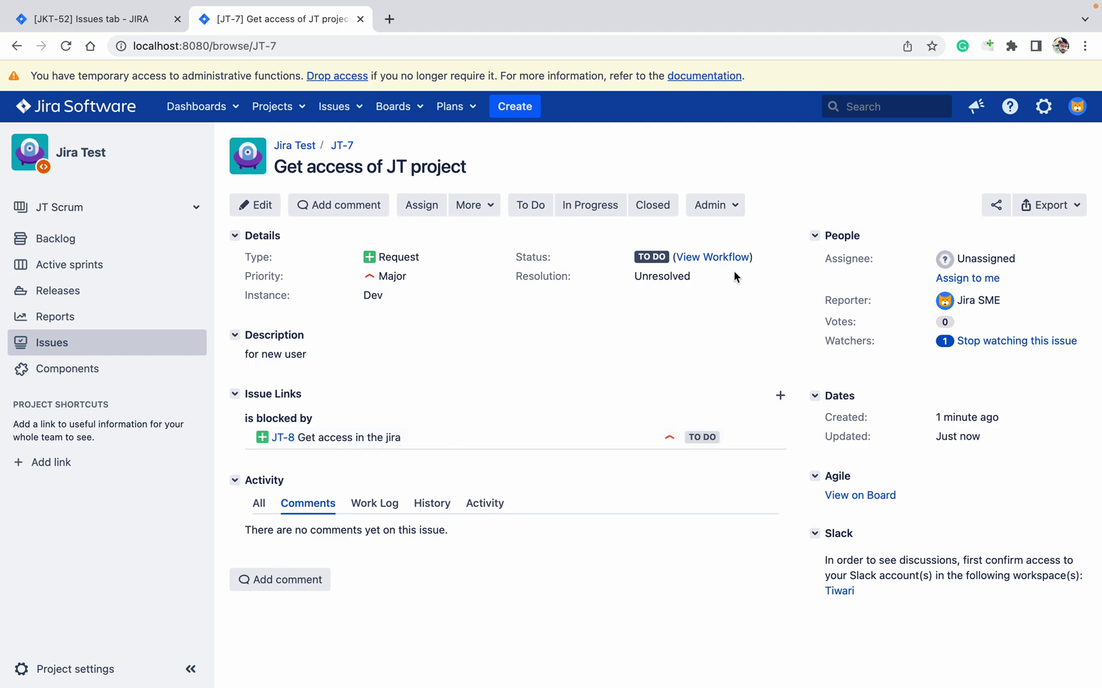
{"action": "left_click", "coordinate": [650, 204]}
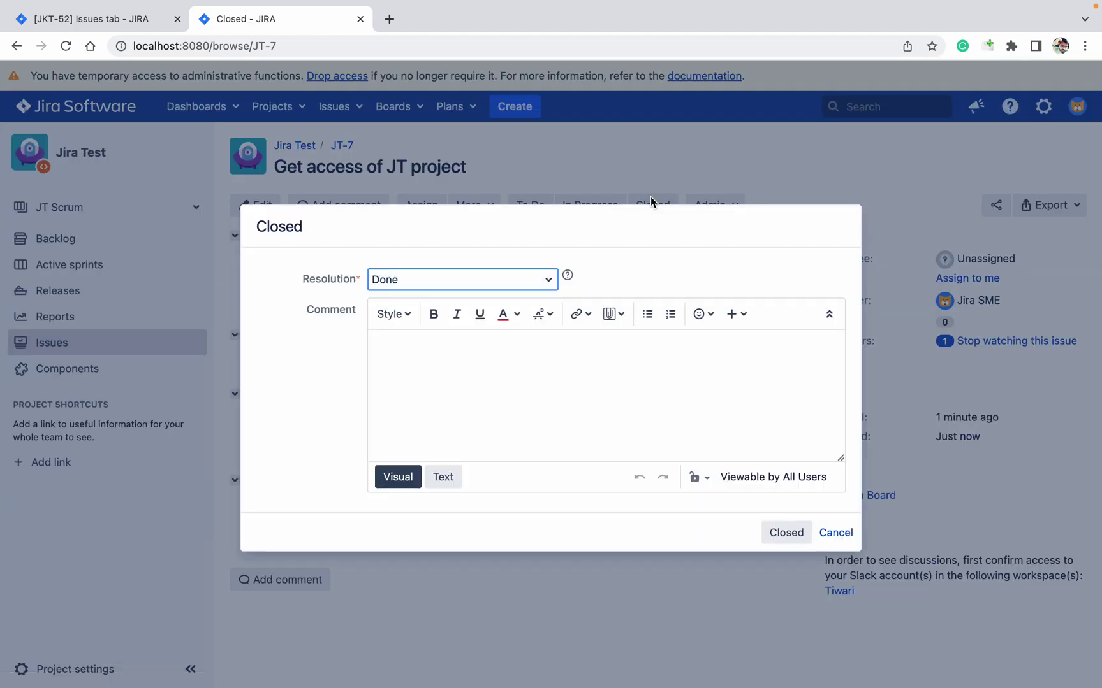
{"action": "left_click", "coordinate": [835, 533]}
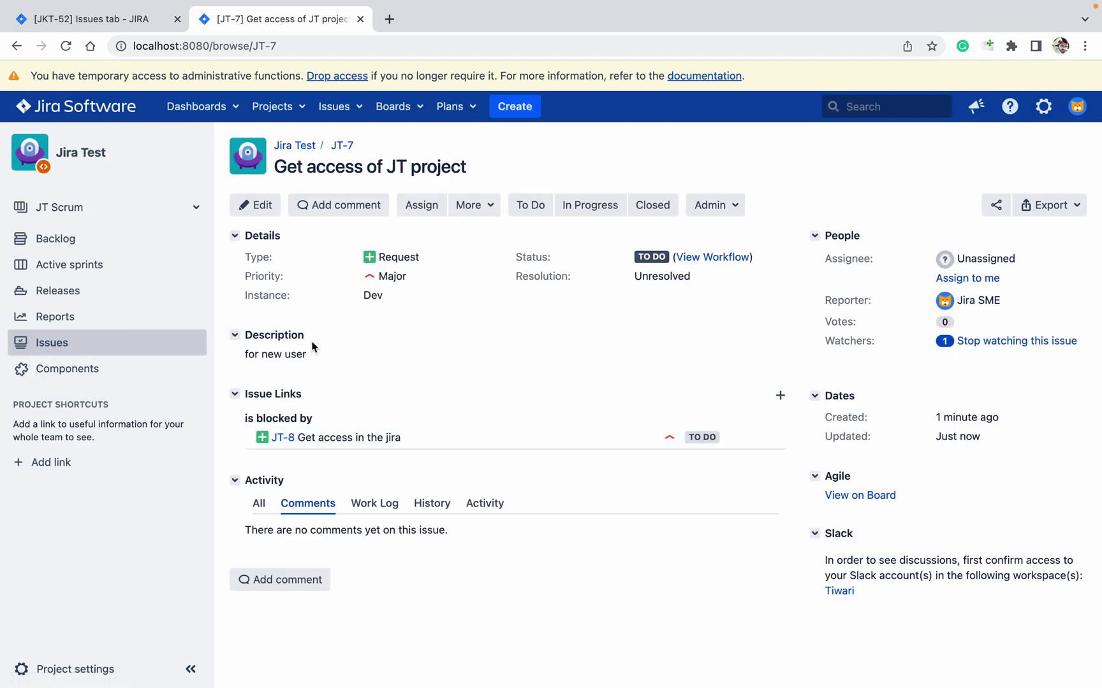
{"action": "left_click", "coordinate": [282, 438], "text": "super"}
From the JT-8 tab, go through Jira administration > Issues to the Issue linking page.
{"action": "left_click", "coordinate": [475, 19]}
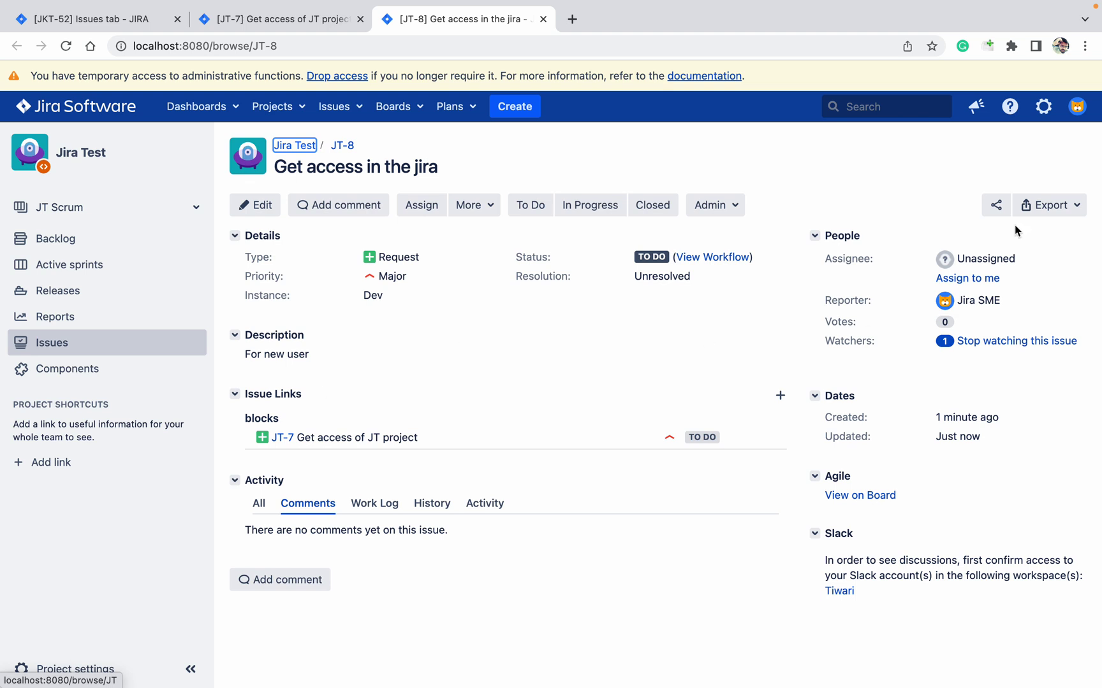
{"action": "left_click", "coordinate": [1042, 110]}
{"action": "left_click", "coordinate": [1042, 114]}
{"action": "left_click", "coordinate": [1076, 106]}
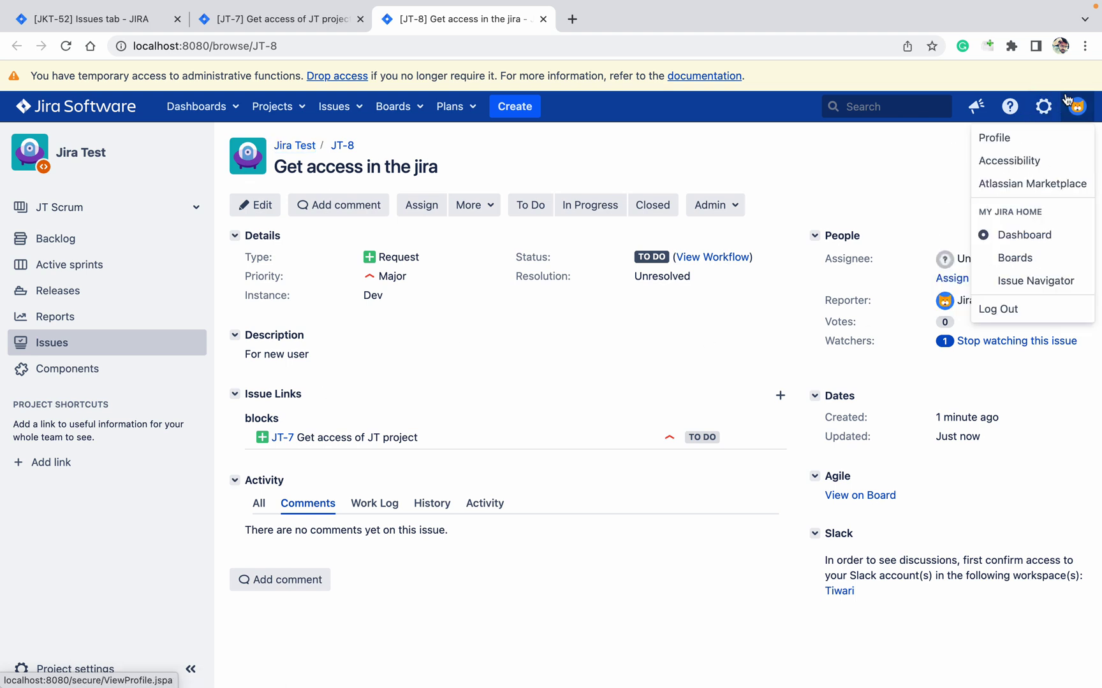
{"action": "left_click", "coordinate": [1043, 106]}
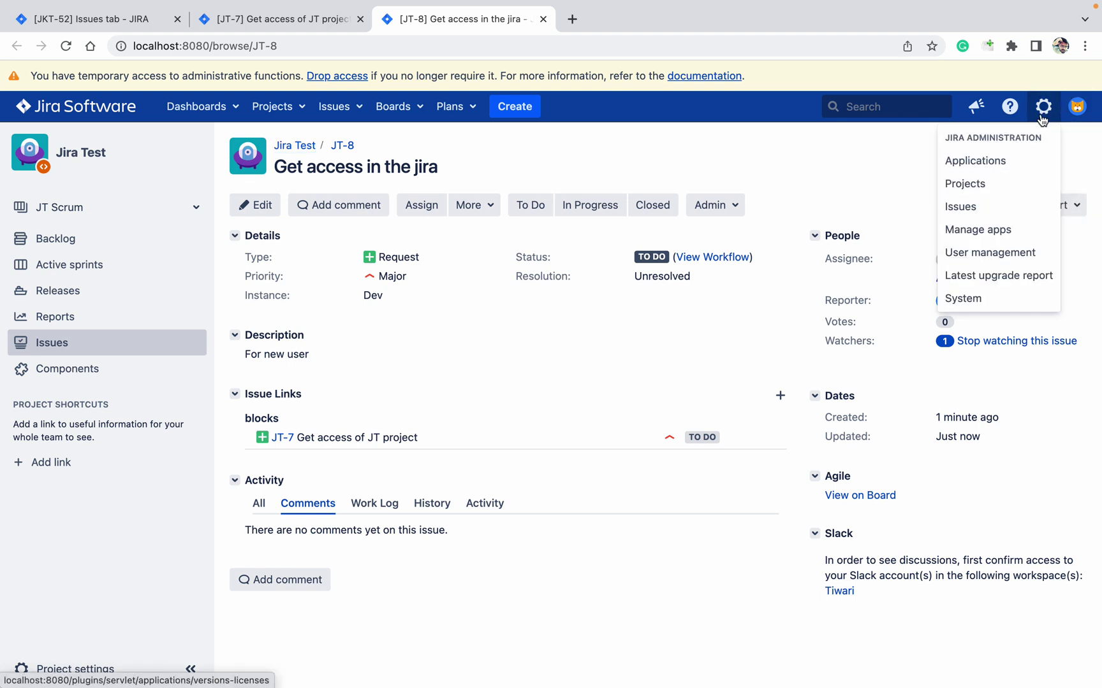
{"action": "left_click", "coordinate": [956, 206], "text": "super"}
{"action": "left_click", "coordinate": [656, 19]}
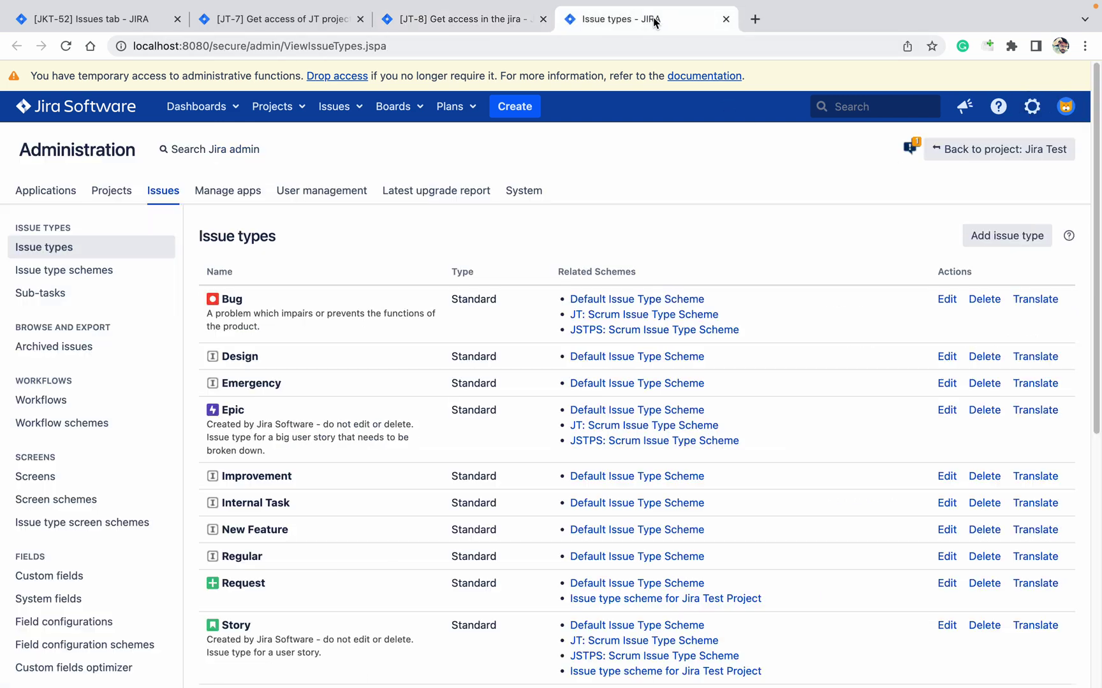
{"action": "scroll", "coordinate": [285, 386], "scroll_direction": "down", "scroll_amount": 5}
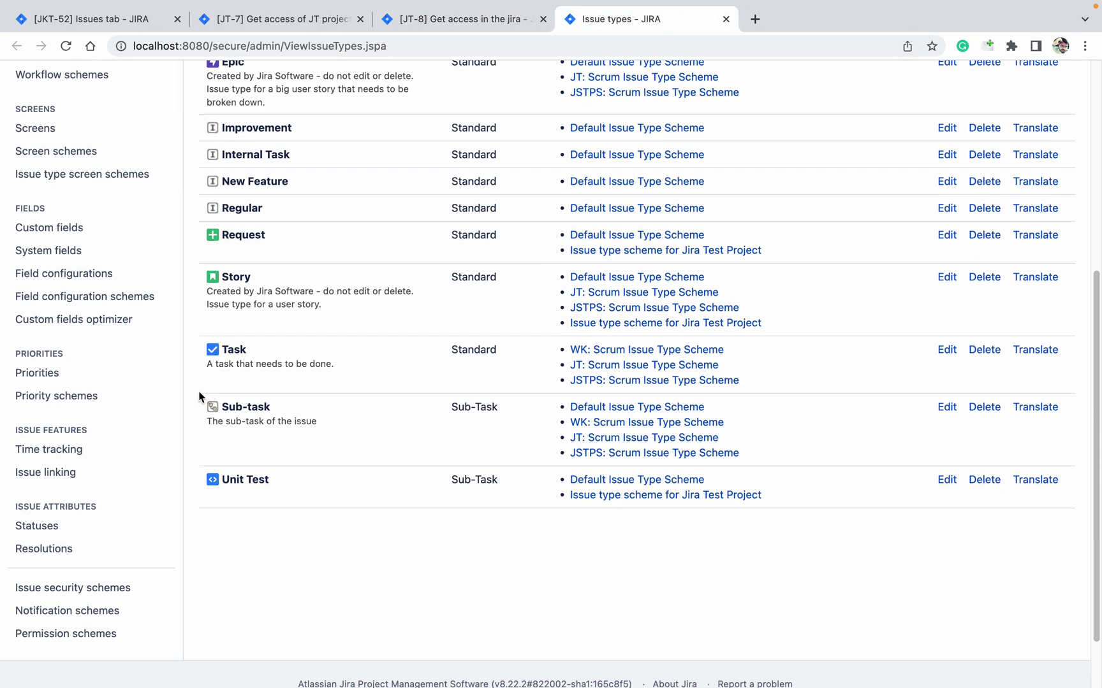
{"action": "left_click", "coordinate": [43, 474]}
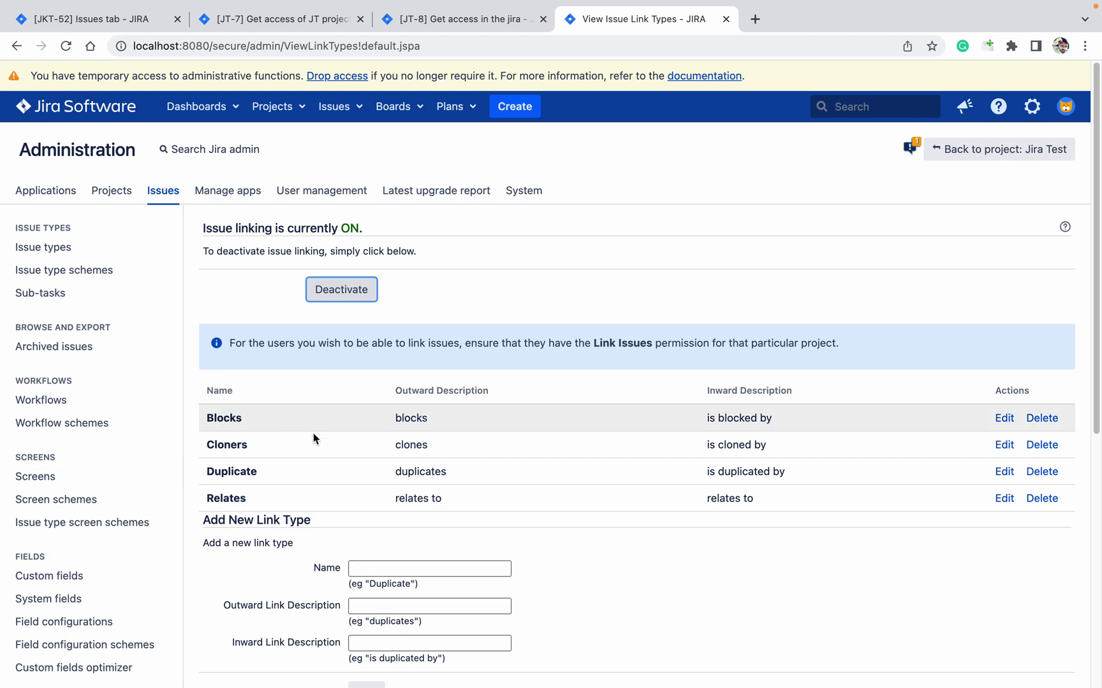
Add link type 'Implement' with outward 'Implement' and inward 'Is implemented by'.
{"action": "scroll", "coordinate": [442, 512], "scroll_direction": "down", "scroll_amount": 2}
{"action": "left_click", "coordinate": [376, 500]}
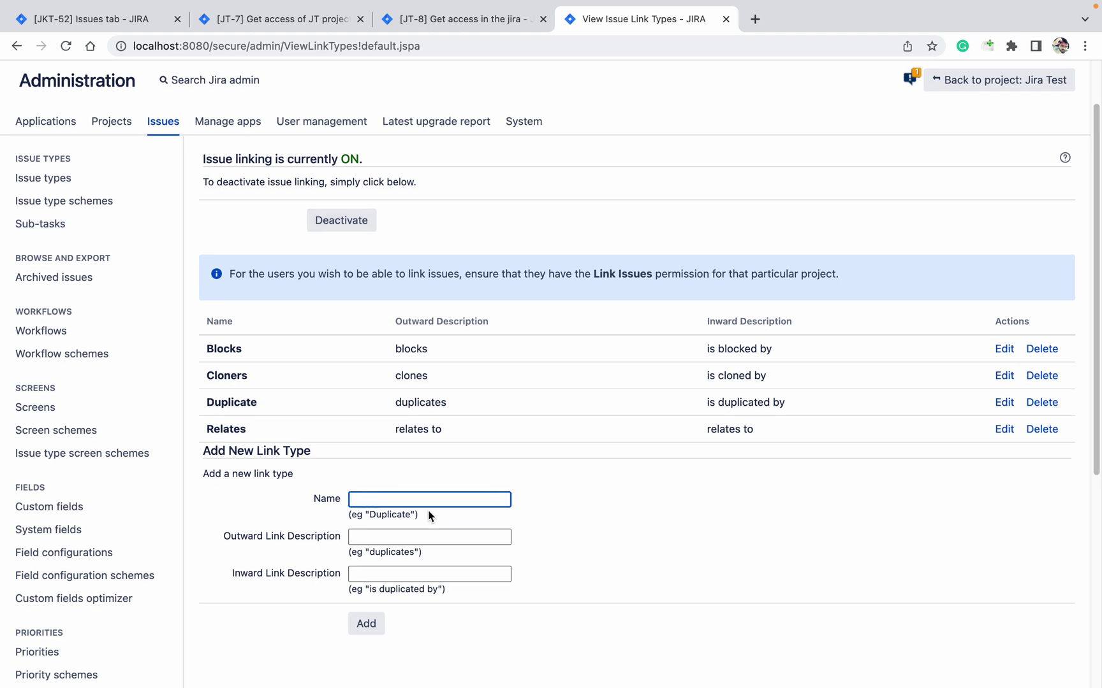
{"action": "type", "text": "Implement"}
{"action": "key", "text": "Tab"}
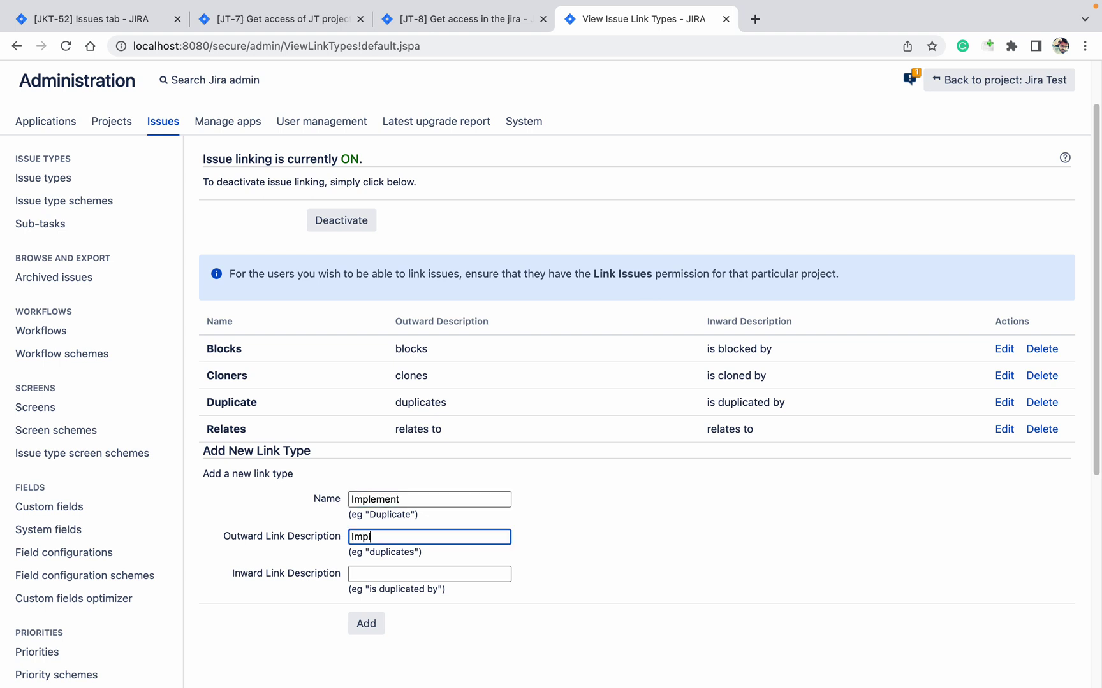
{"action": "type", "text": "Implement"}
{"action": "key", "text": "Tab"}
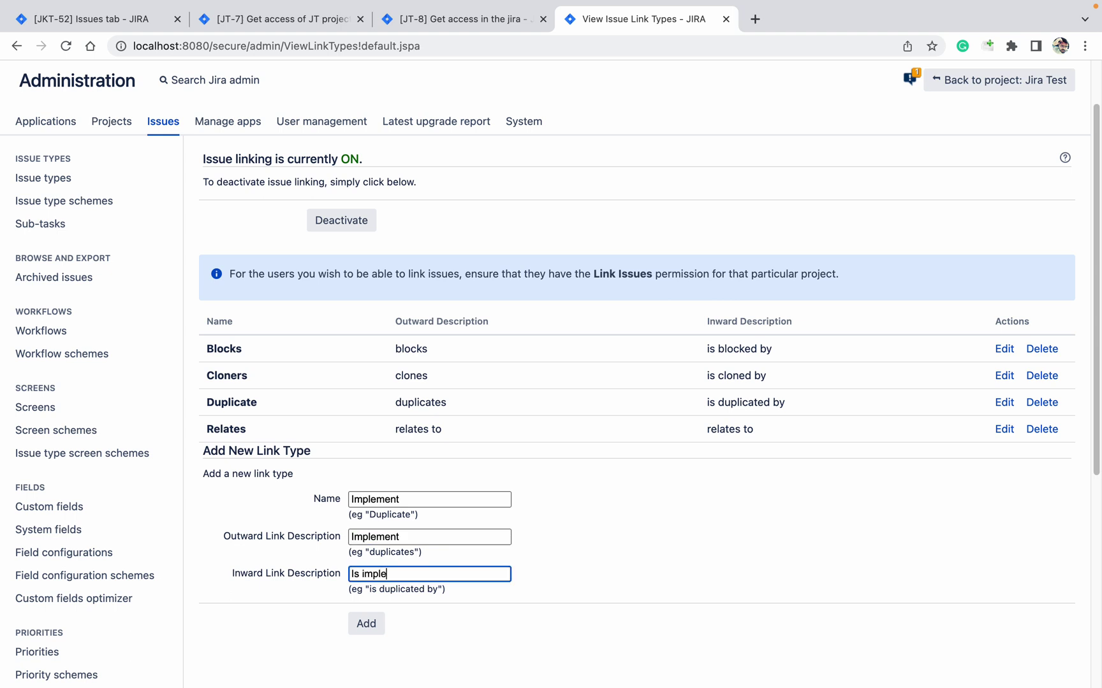
{"action": "type", "text": "Is implemented by"}
{"action": "left_click", "coordinate": [359, 627]}
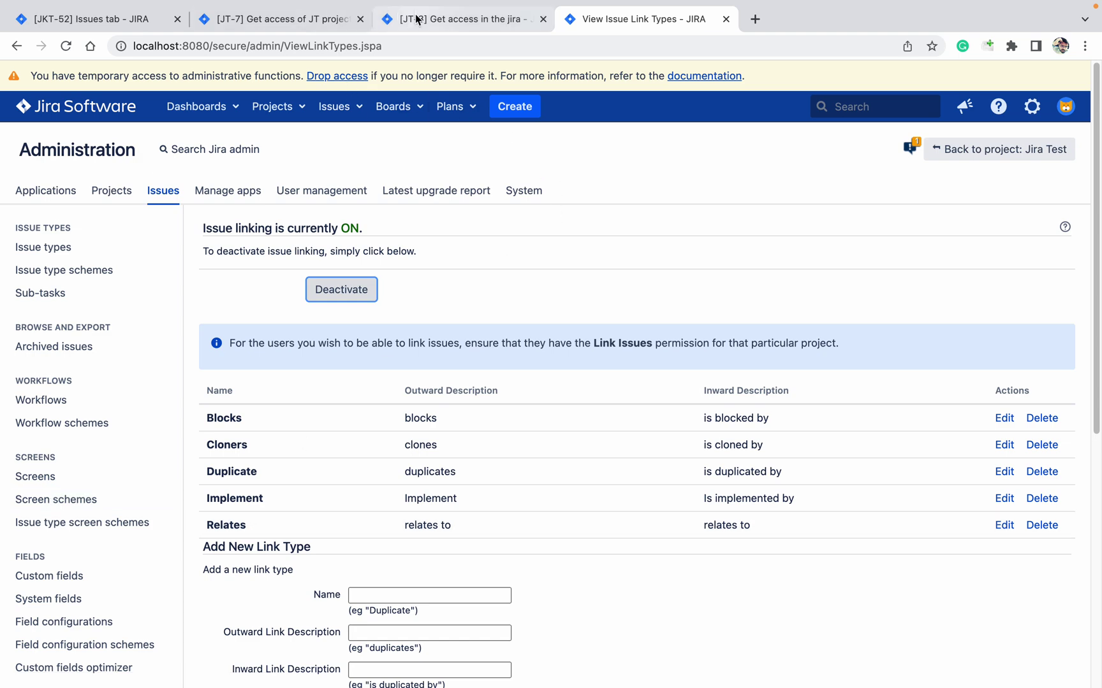
On JT-8, check that Implement appears in the Link dialog's link types, then cancel.
{"action": "left_click", "coordinate": [388, 15]}
{"action": "left_click", "coordinate": [474, 207]}
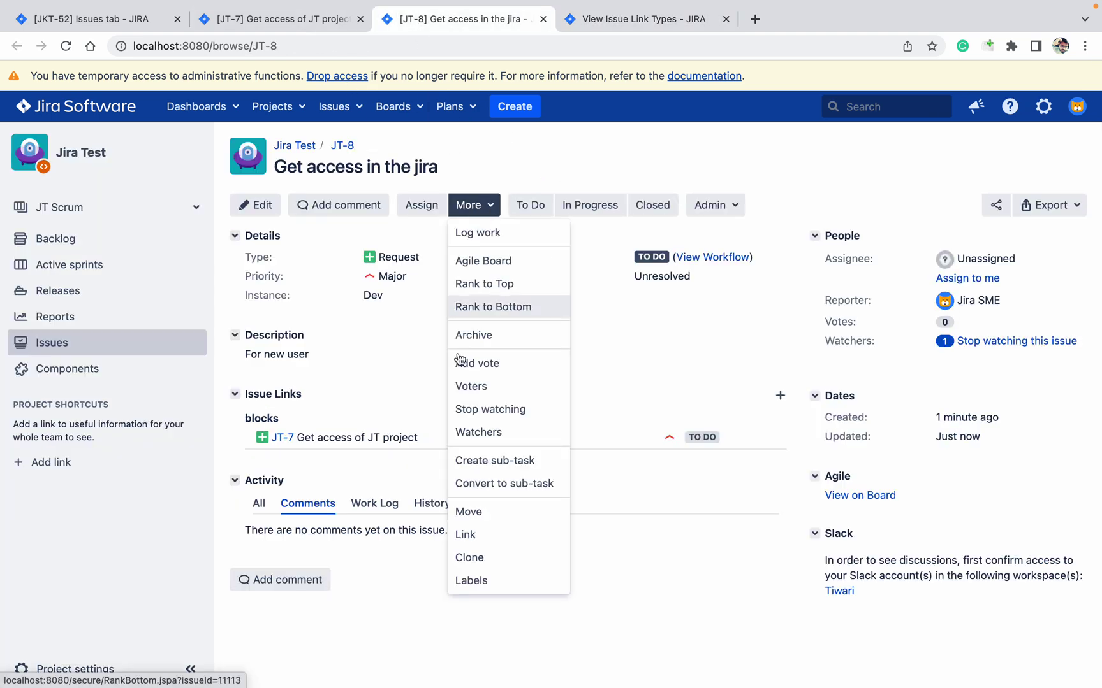
{"action": "left_click", "coordinate": [473, 534]}
{"action": "left_click", "coordinate": [651, 285]}
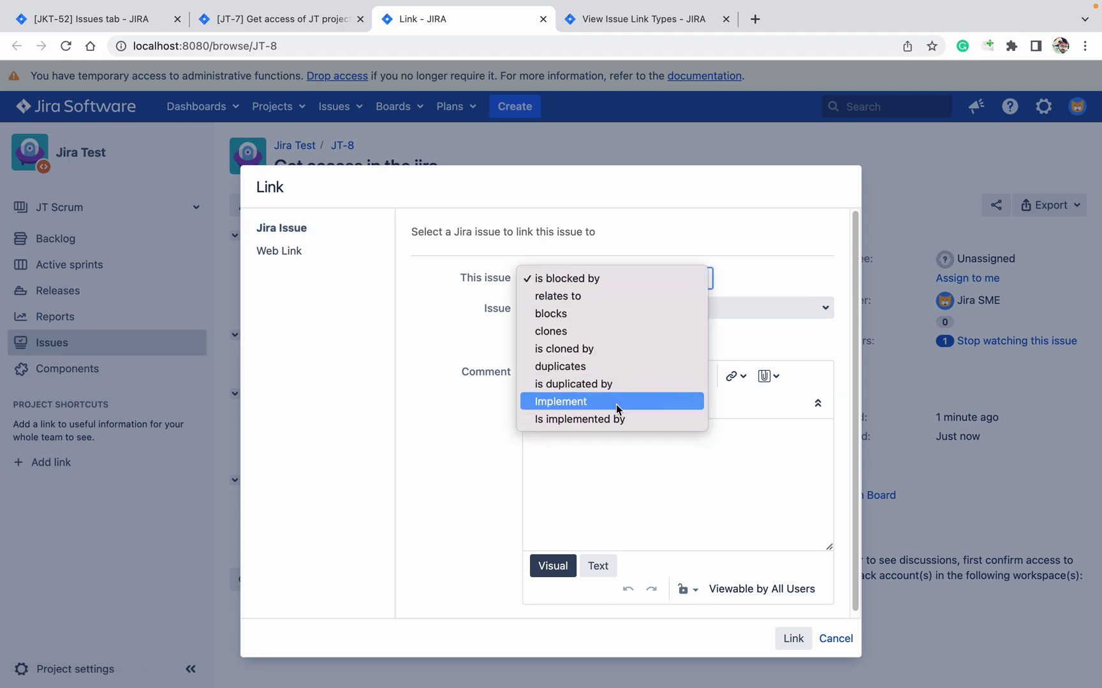
{"action": "left_click", "coordinate": [836, 641]}
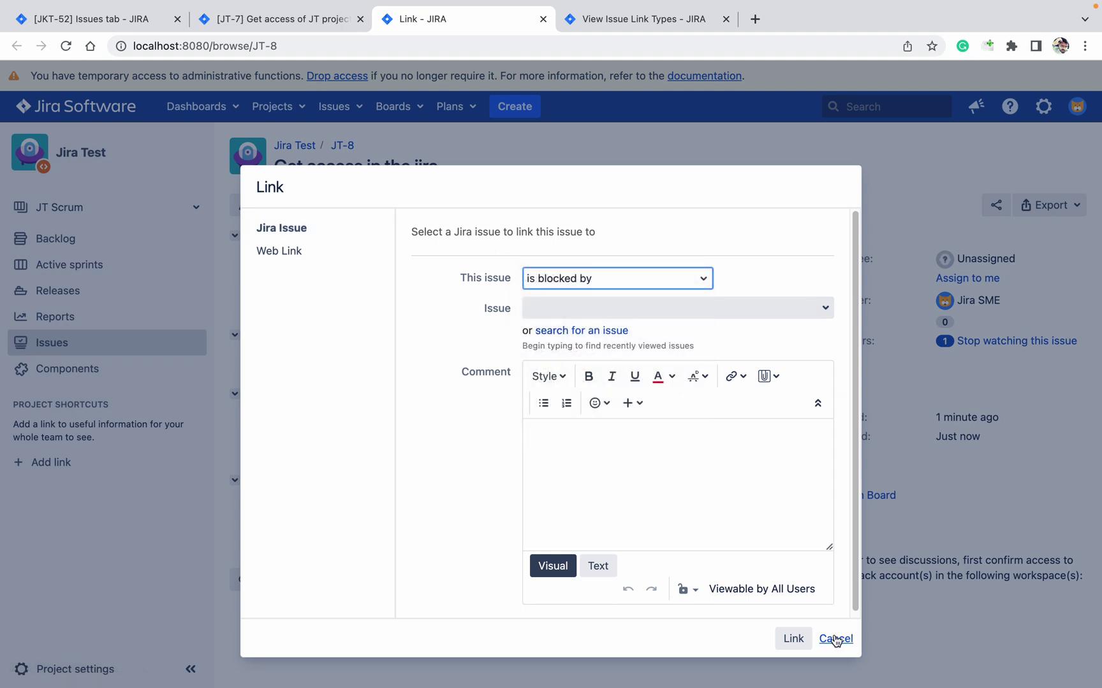